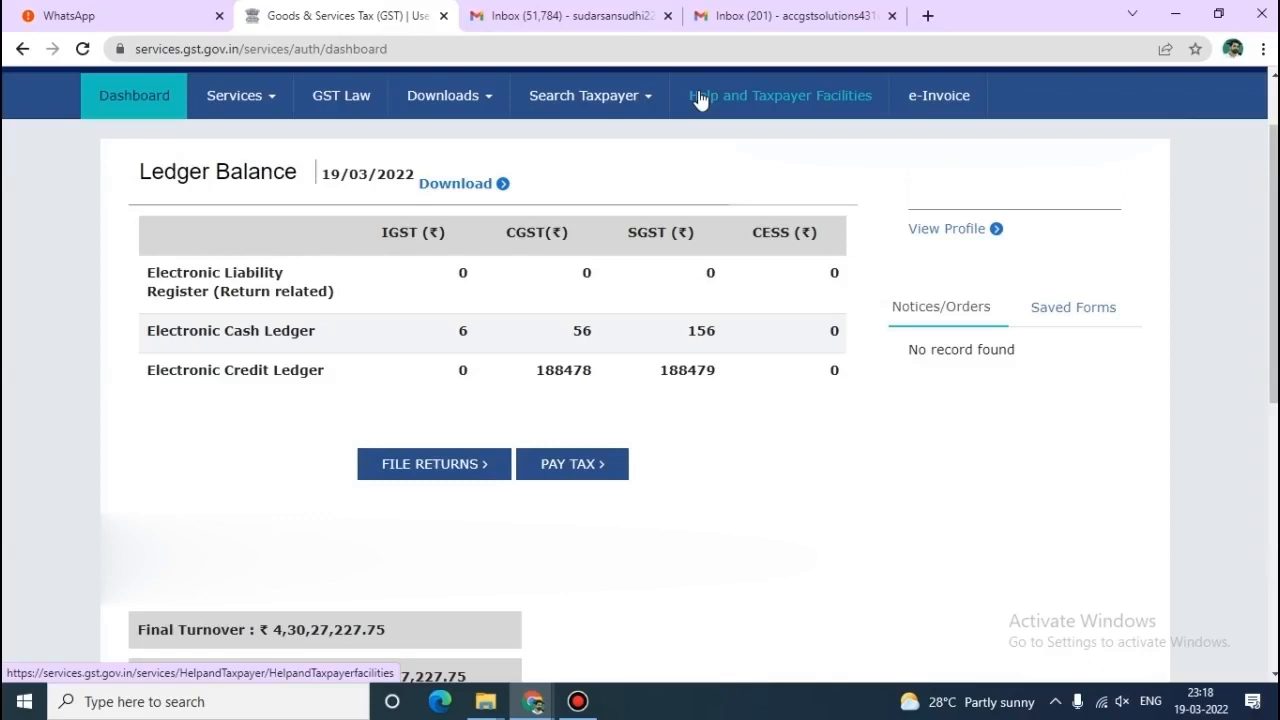
# Pull up the February 2021-22 returns and start preparing GSTR-3B online.
pyautogui.click(462, 478)
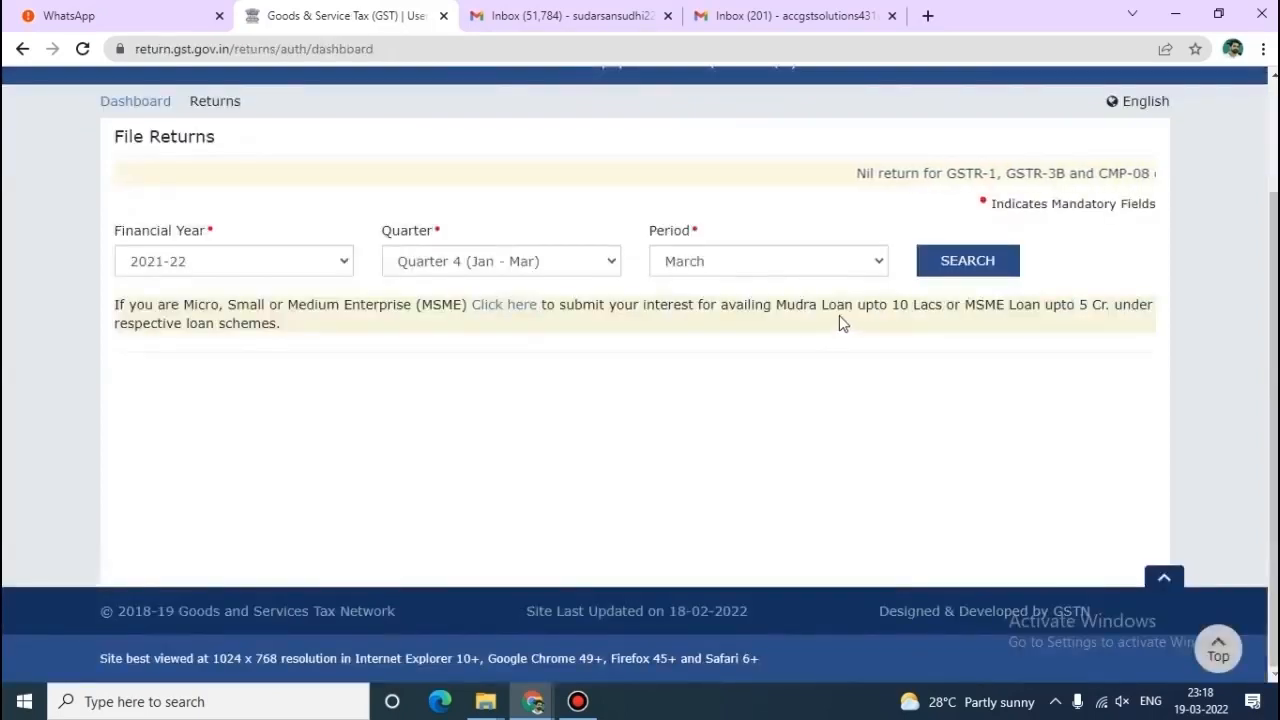
pyautogui.click(851, 263)
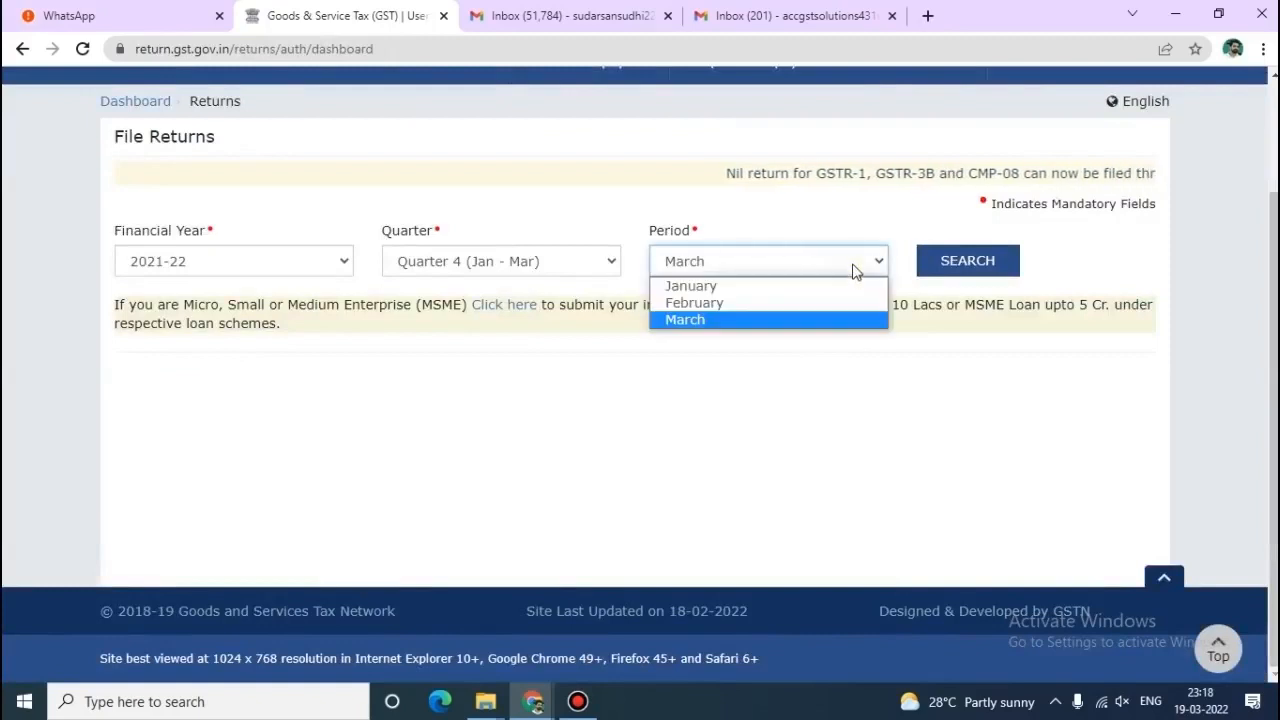
pyautogui.click(812, 306)
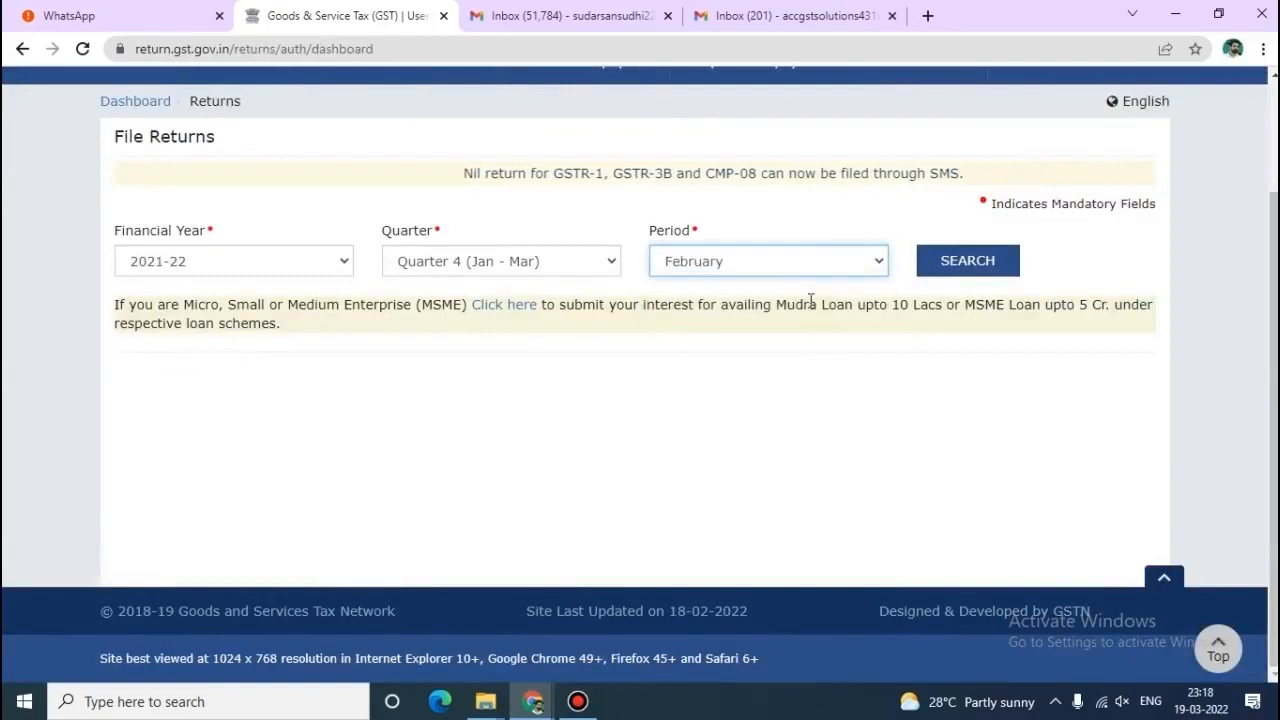
pyautogui.click(948, 272)
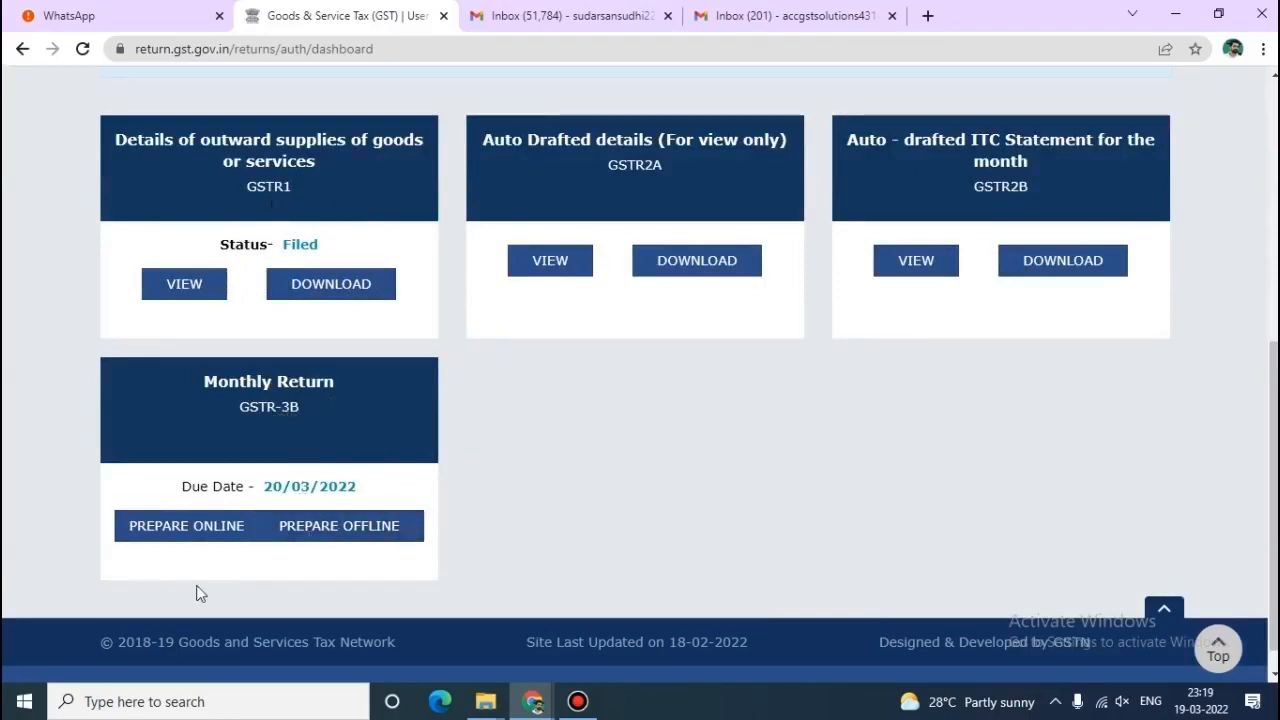
pyautogui.click(181, 535)
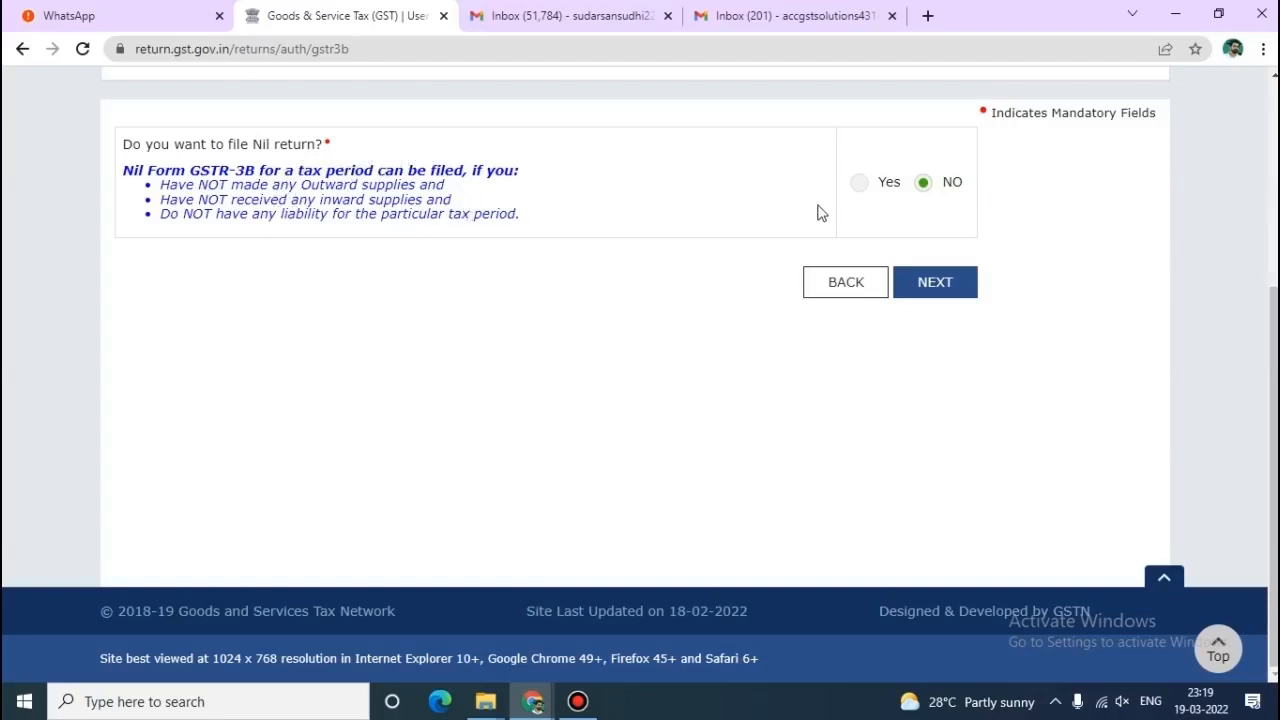
# Continue with NO for Nil return, then close the system-generated GSTR-3B summary.
pyautogui.click(932, 300)
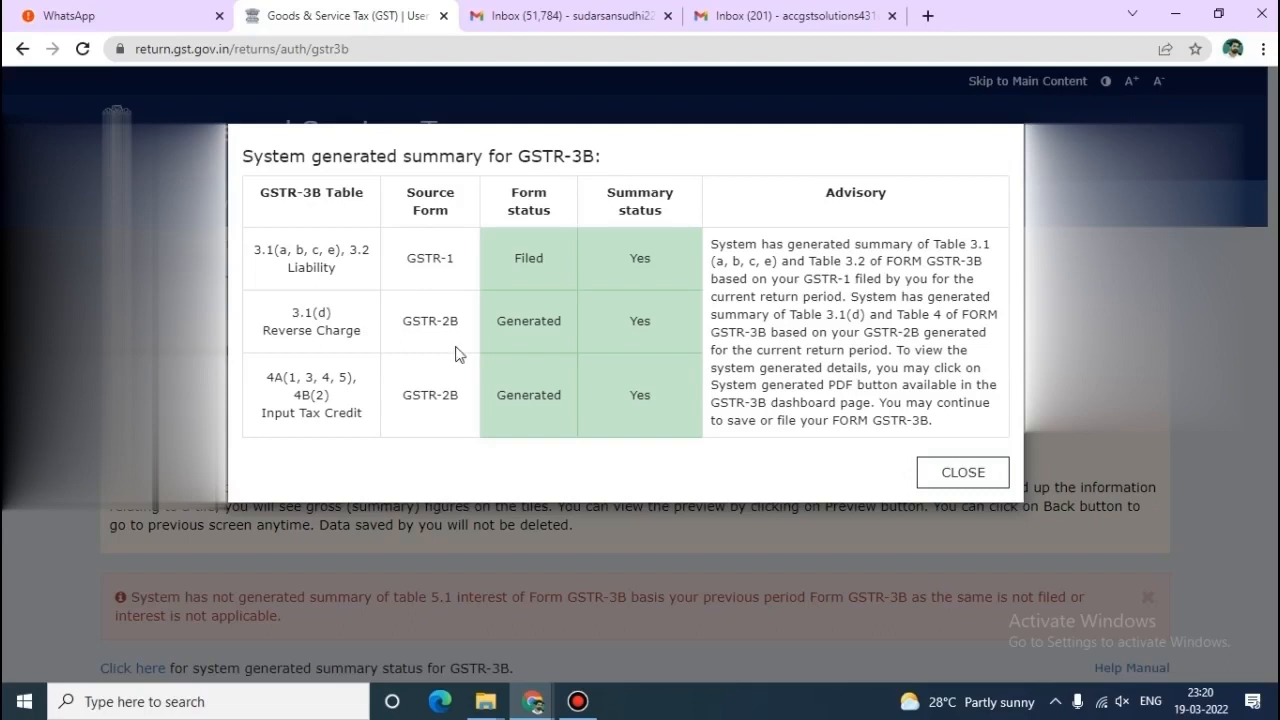
pyautogui.click(943, 489)
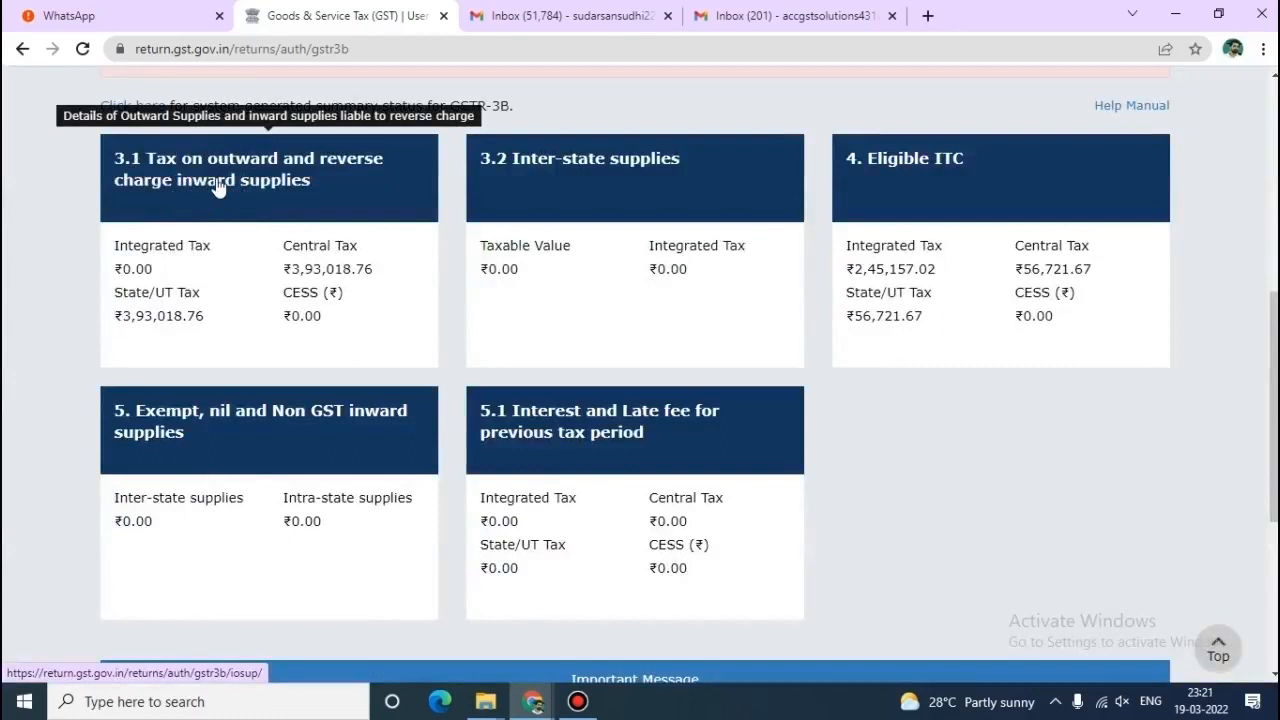
# Review table 3.1, with Central and State/UT tax at 3,93,018.76 each, and confirm it.
pyautogui.click(218, 188)
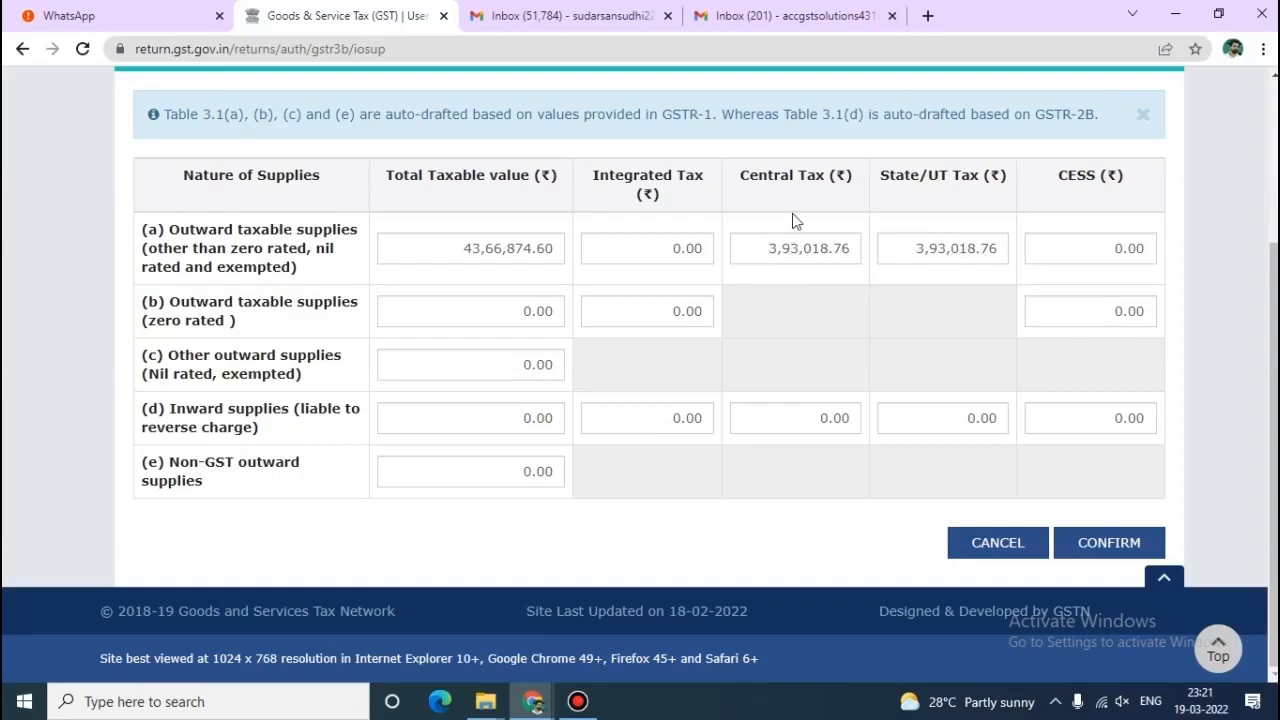
pyautogui.moveTo(763, 248); pyautogui.dragTo(870, 256)
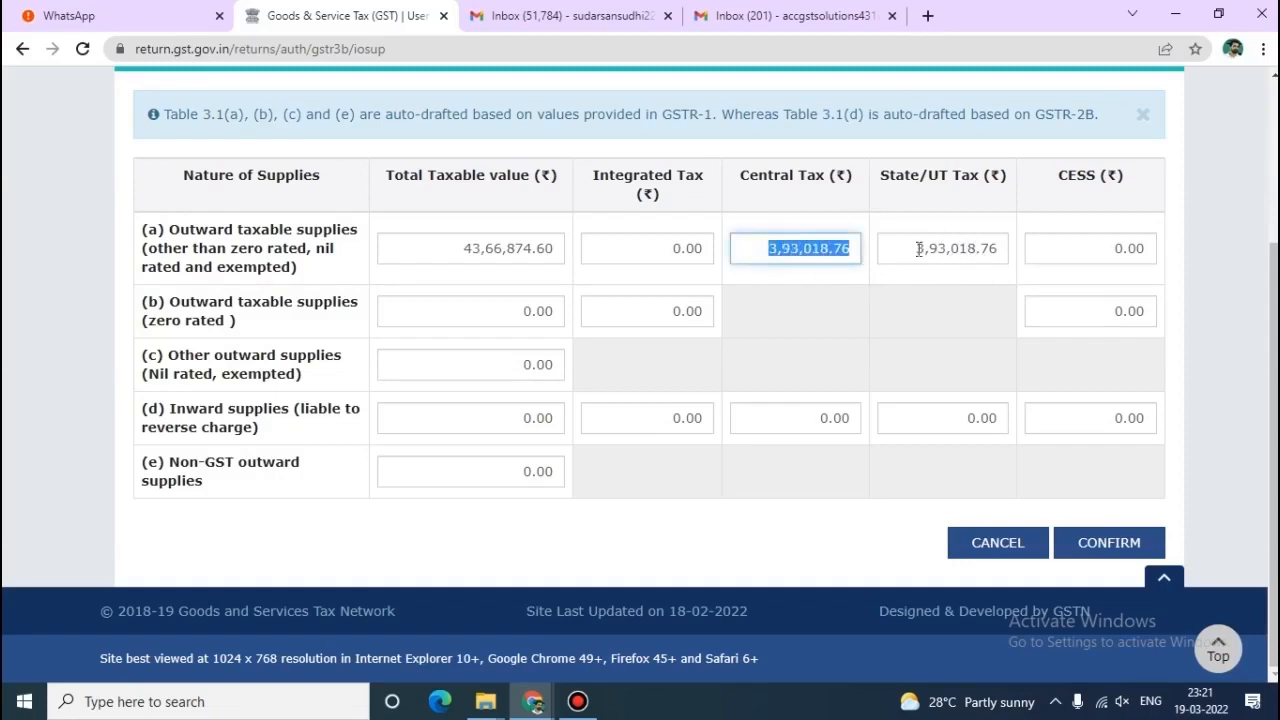
pyautogui.click(828, 282)
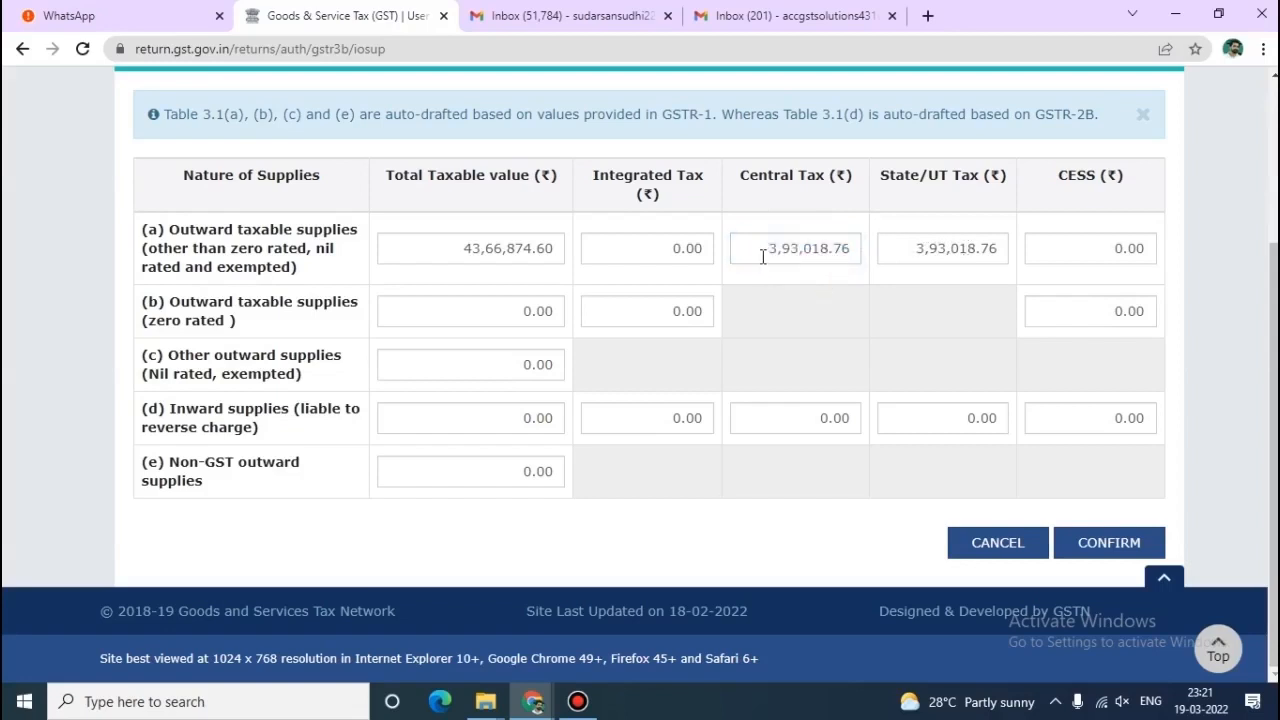
pyautogui.moveTo(763, 258); pyautogui.dragTo(937, 271)
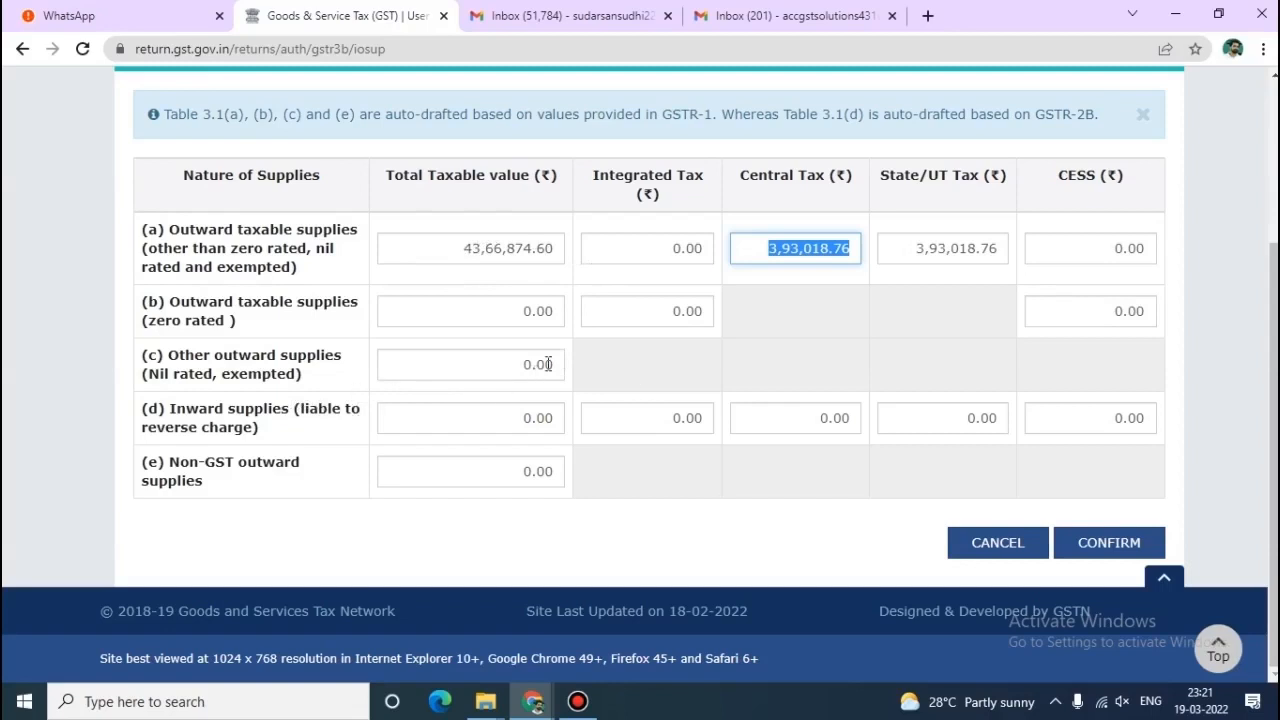
pyautogui.click(1089, 551)
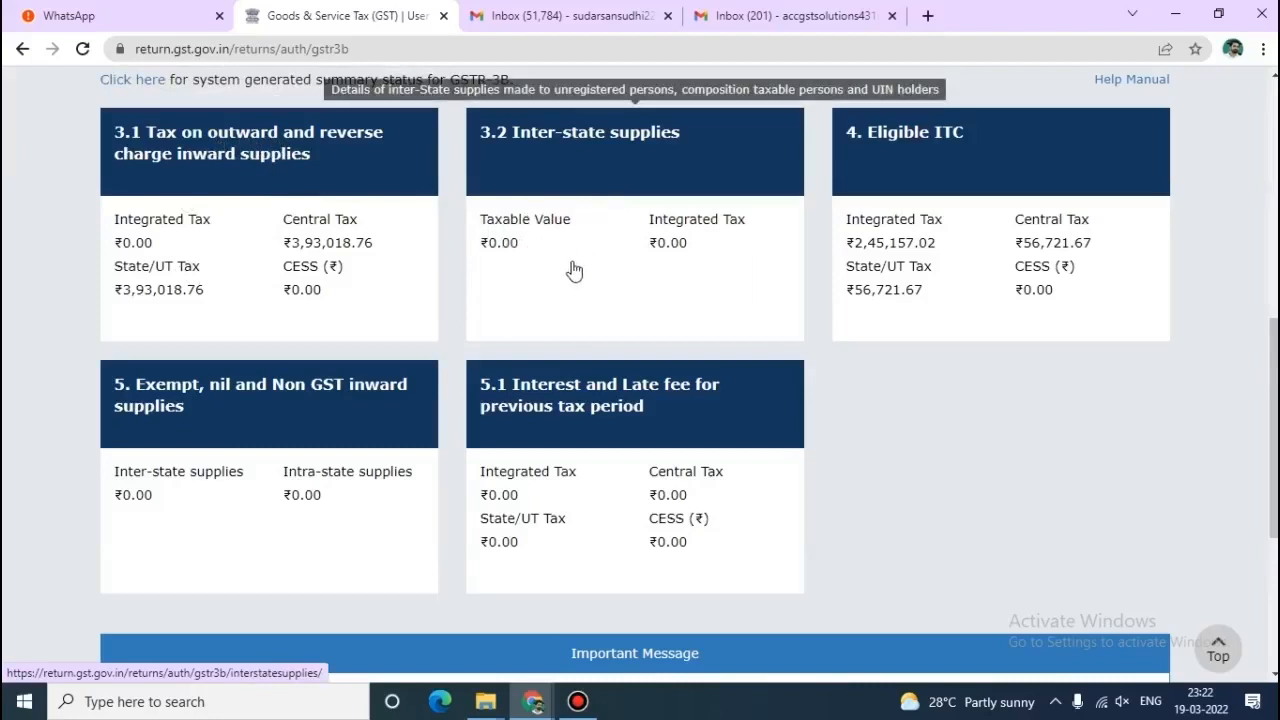
# Open the 4. Eligible ITC tile on the GSTR-3B summary.
pyautogui.click(911, 146)
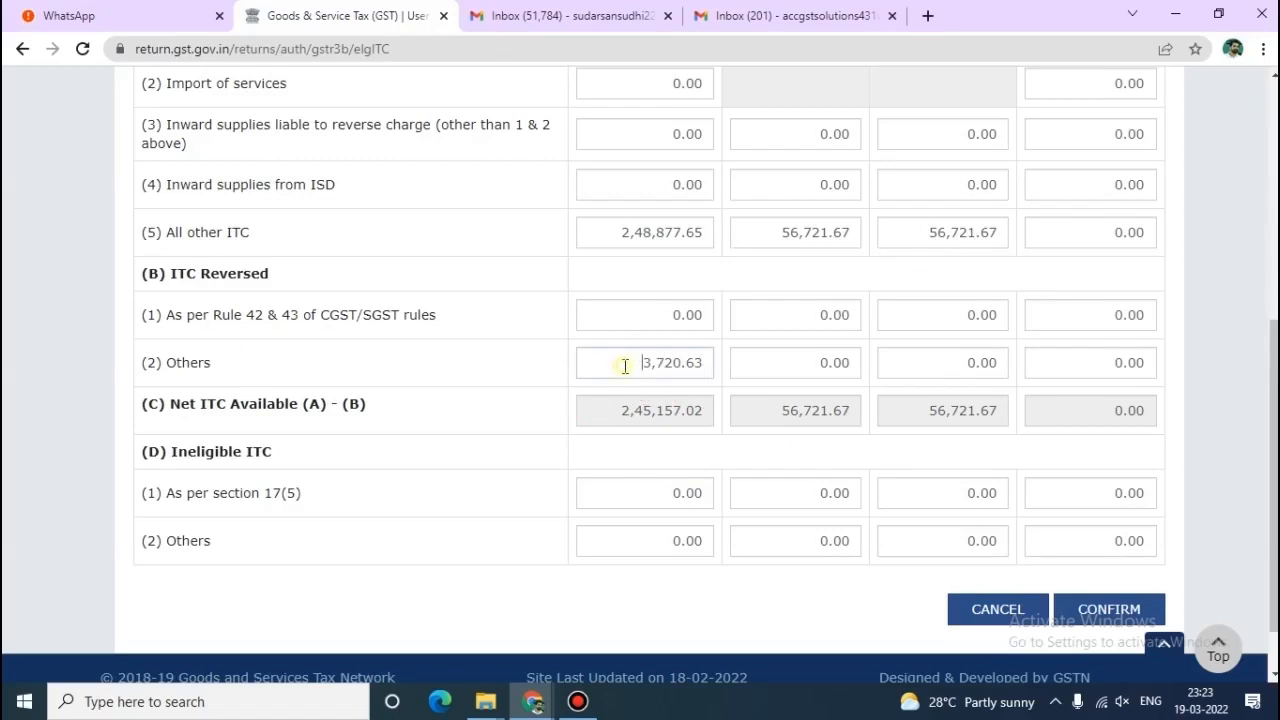
# Review the ITC reversal rows, including the 3,720.63 integrated reversal, and confirm unchanged.
pyautogui.moveTo(623, 363); pyautogui.dragTo(706, 366)
pyautogui.click(761, 359)
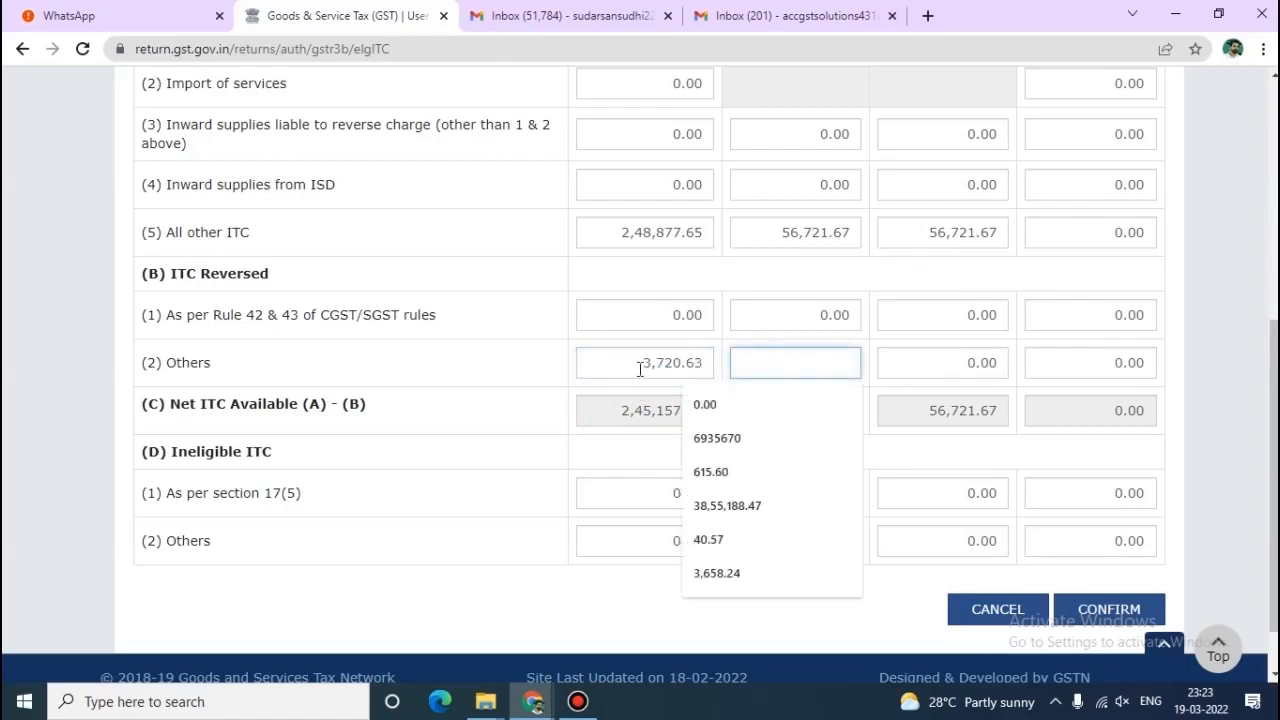
pyautogui.click(747, 315)
pyautogui.click(766, 272)
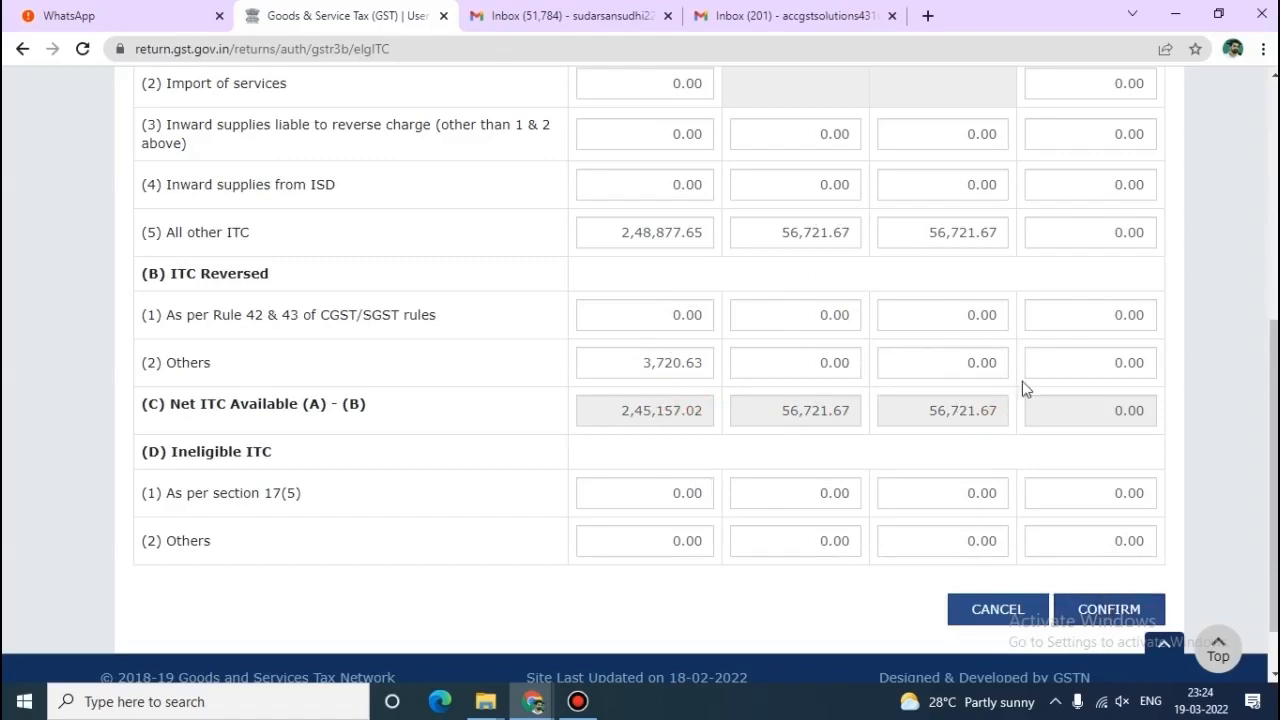
pyautogui.click(1080, 620)
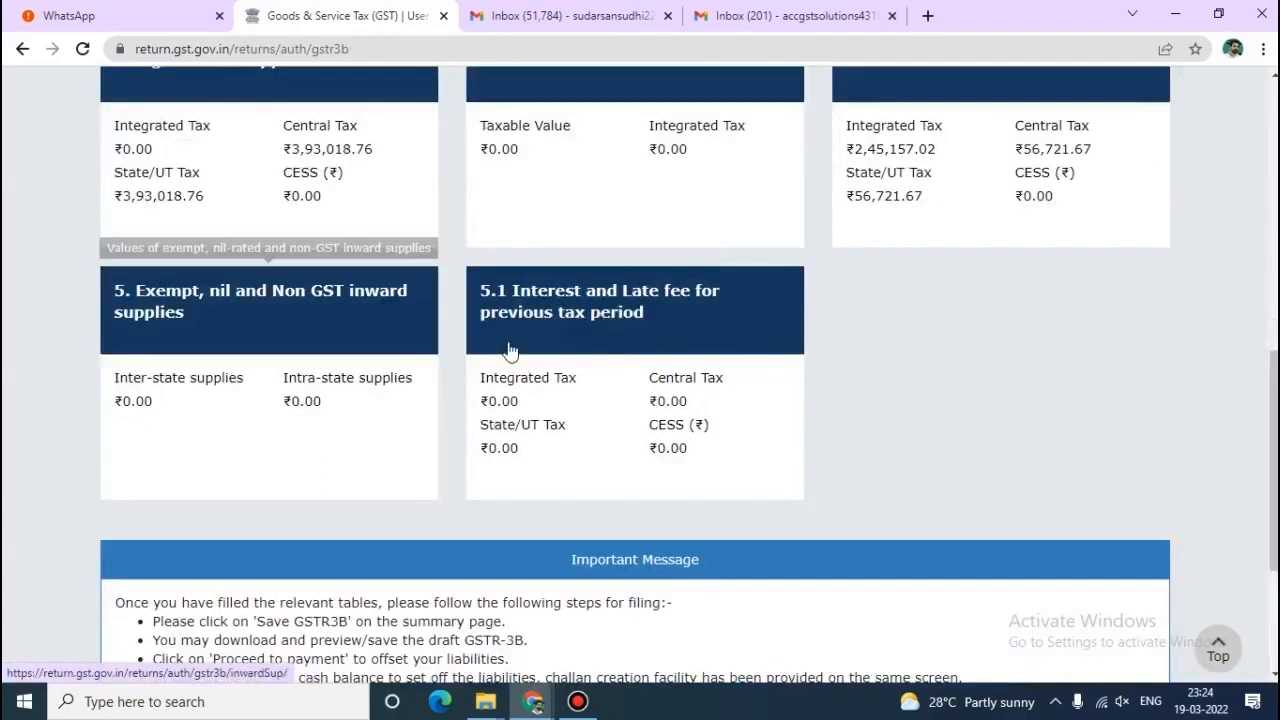
# Save GSTR-3B and proceed to the tax payment and liability offset page.
pyautogui.scroll(-3, 543, 357)
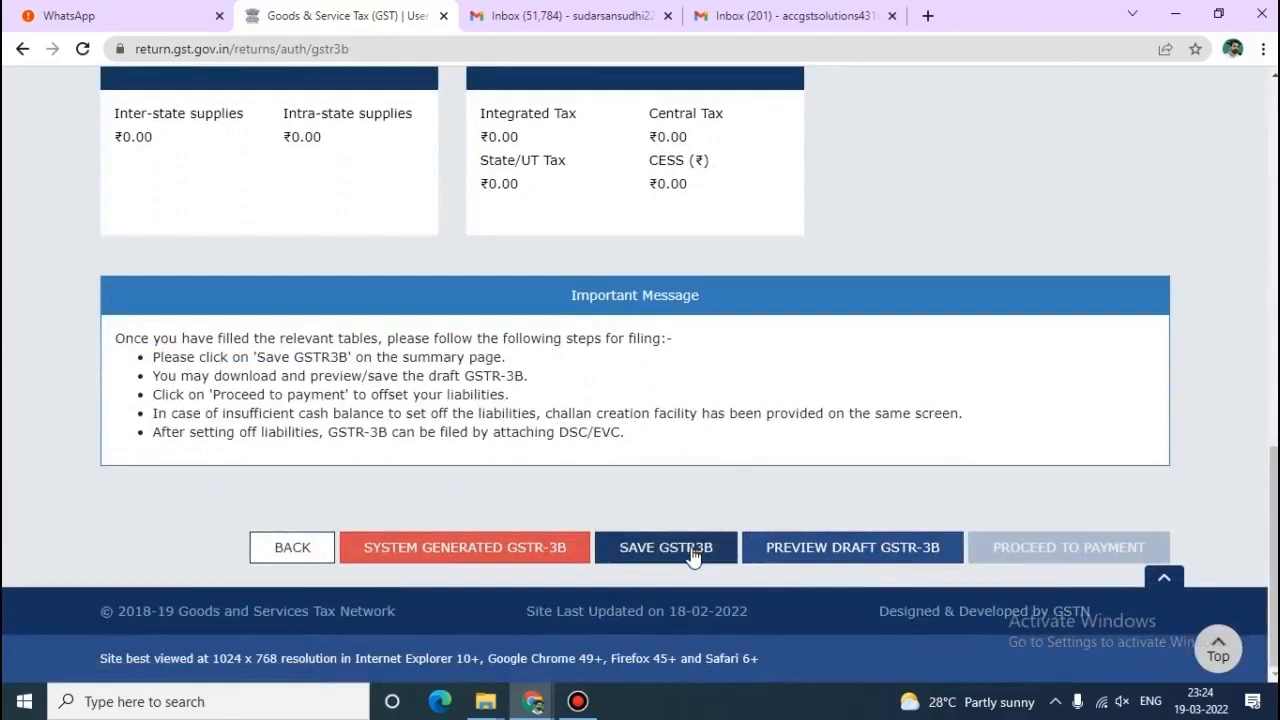
pyautogui.click(692, 552)
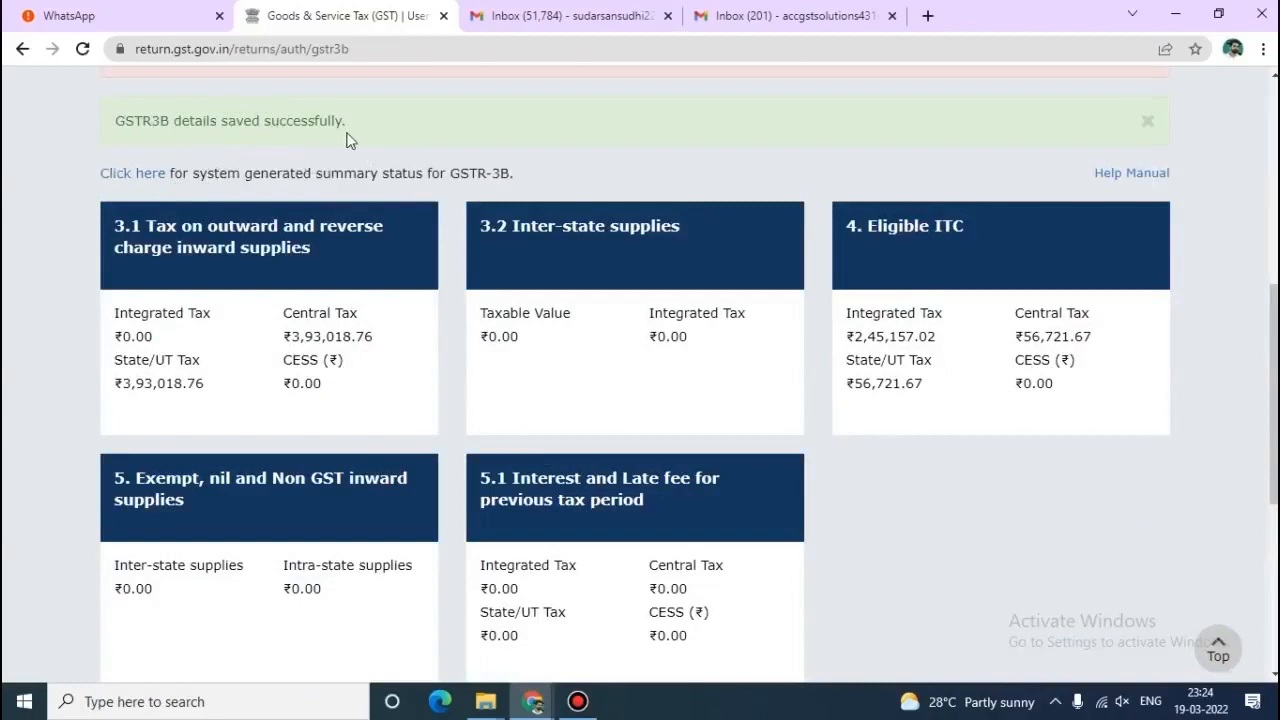
pyautogui.scroll(-5, 350, 135)
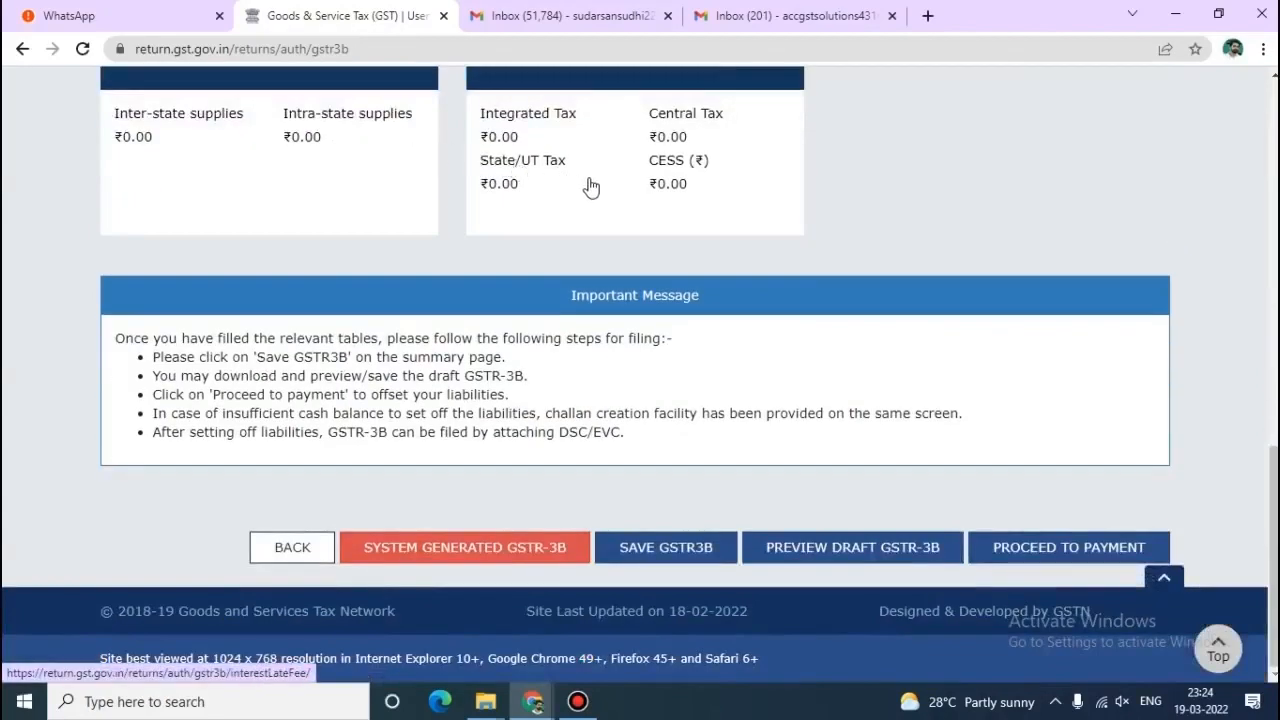
pyautogui.click(1038, 566)
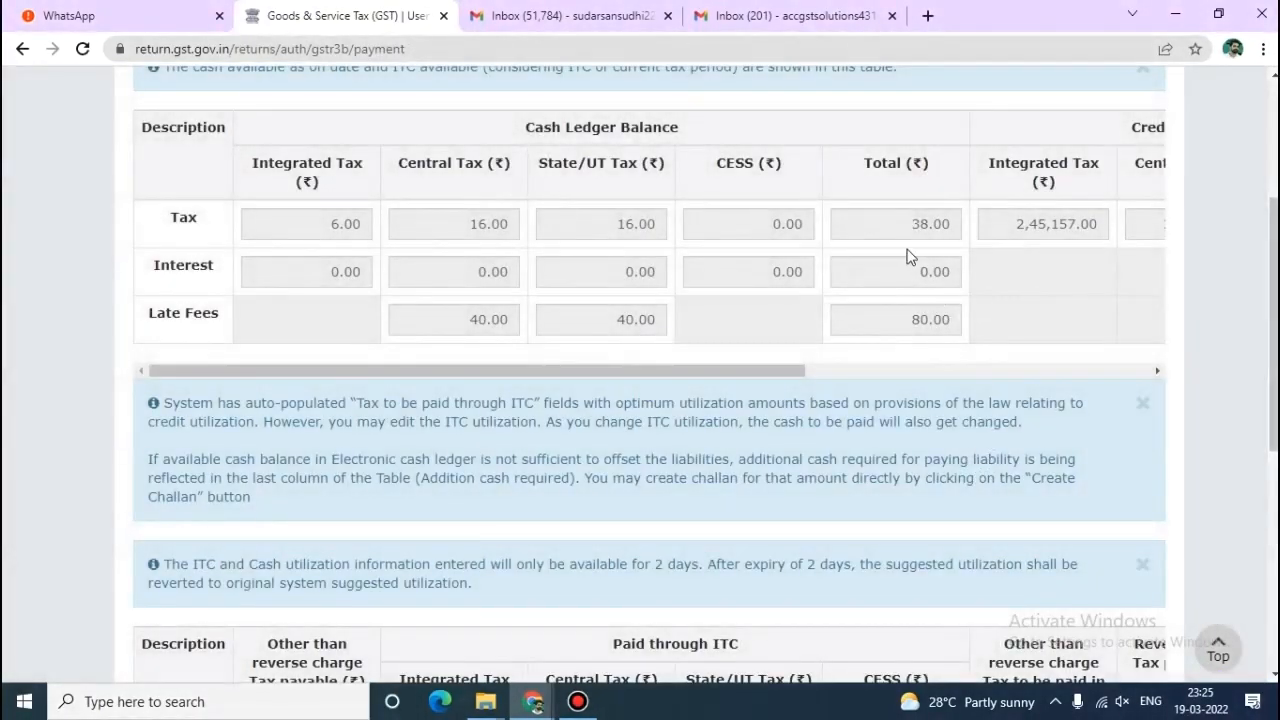
# Set the Central Tax credit used against Central Tax liability to 0.
pyautogui.scroll(-5, 908, 256)
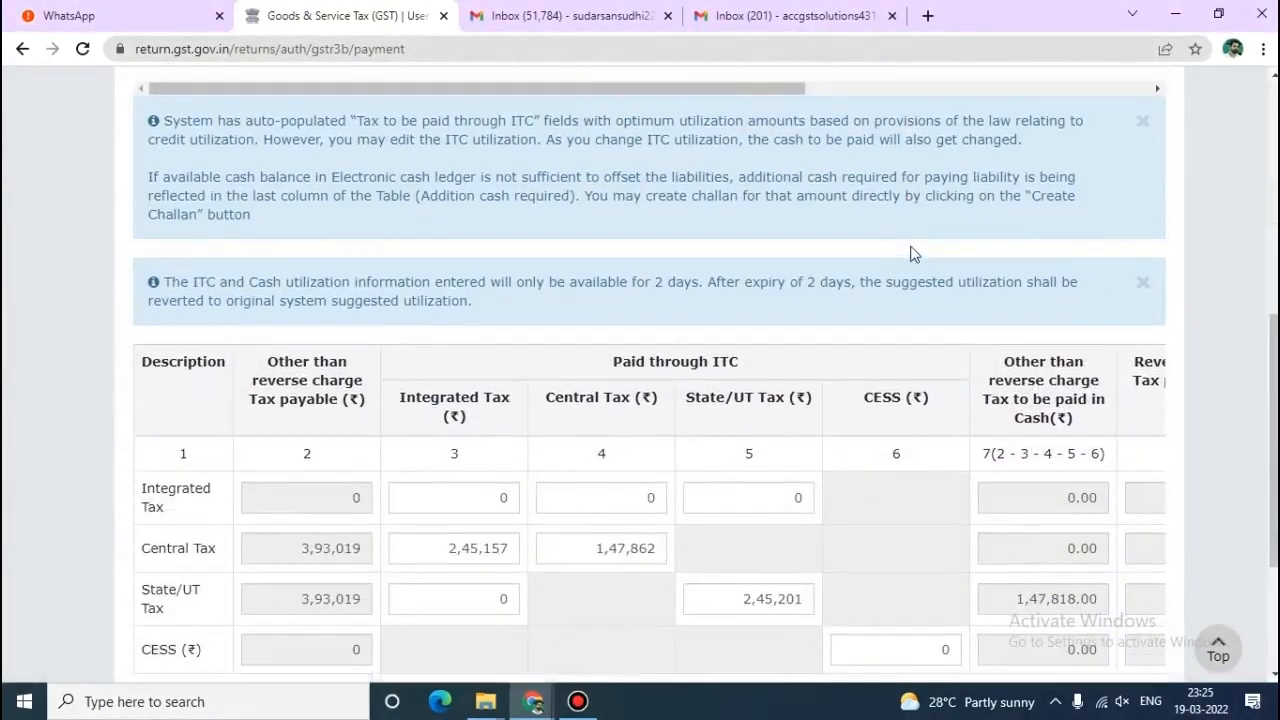
pyautogui.scroll(-1, 912, 255)
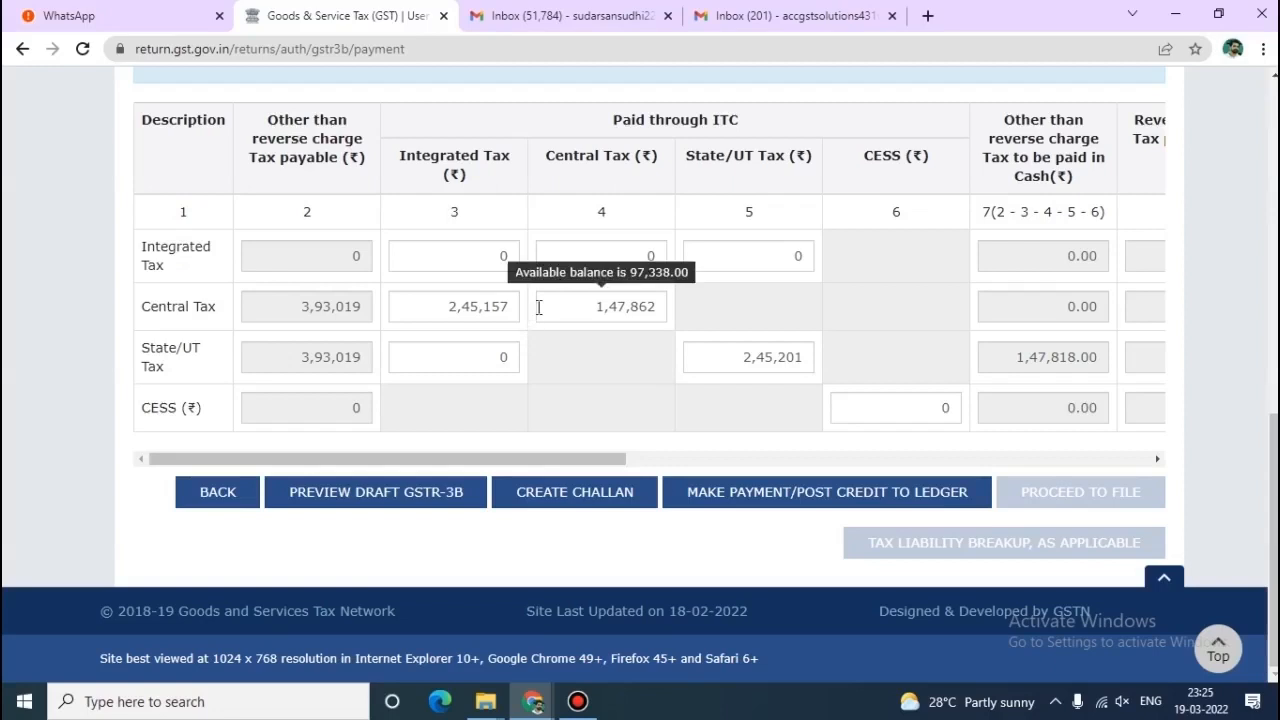
pyautogui.moveTo(566, 460); pyautogui.dragTo(306, 450)
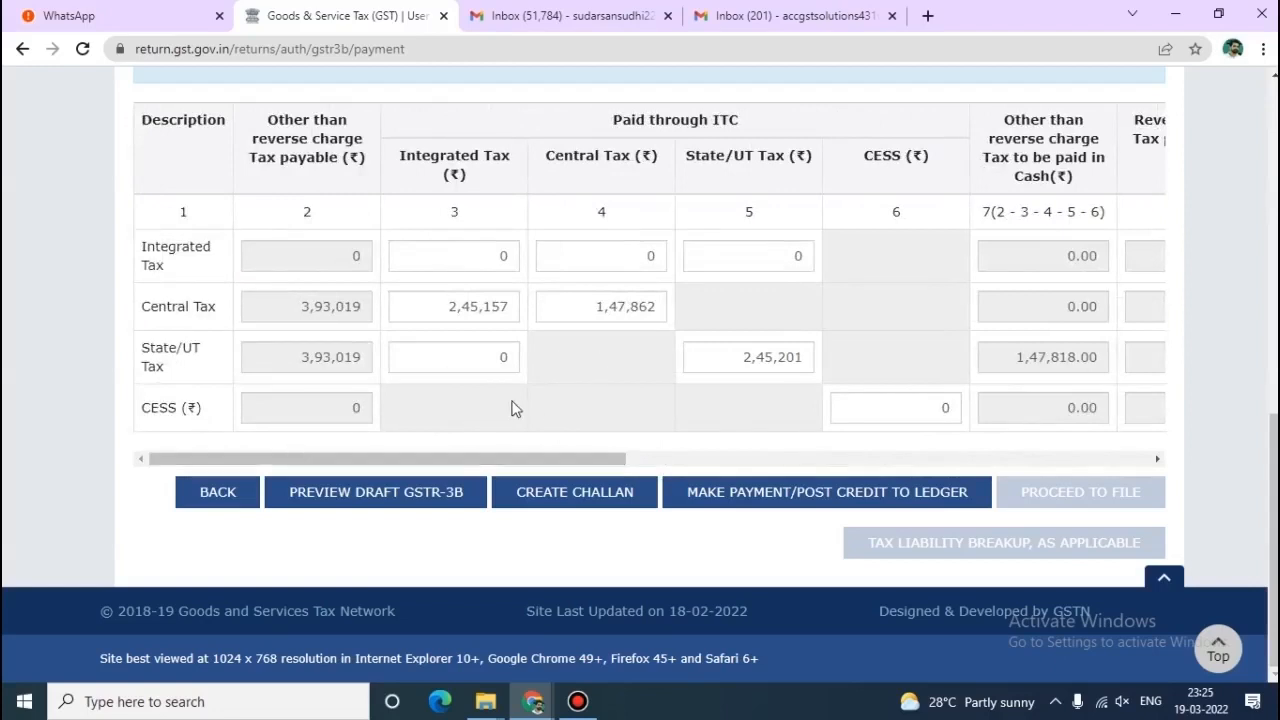
pyautogui.moveTo(563, 306)
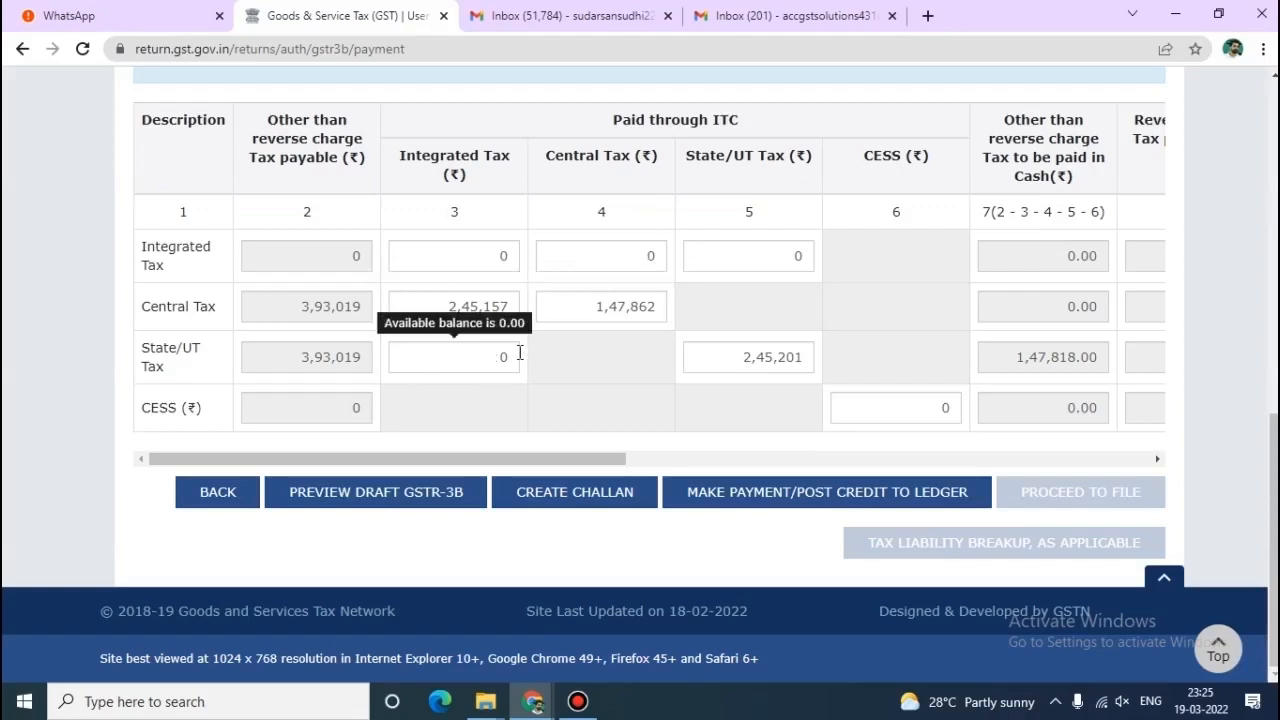
pyautogui.moveTo(514, 291)
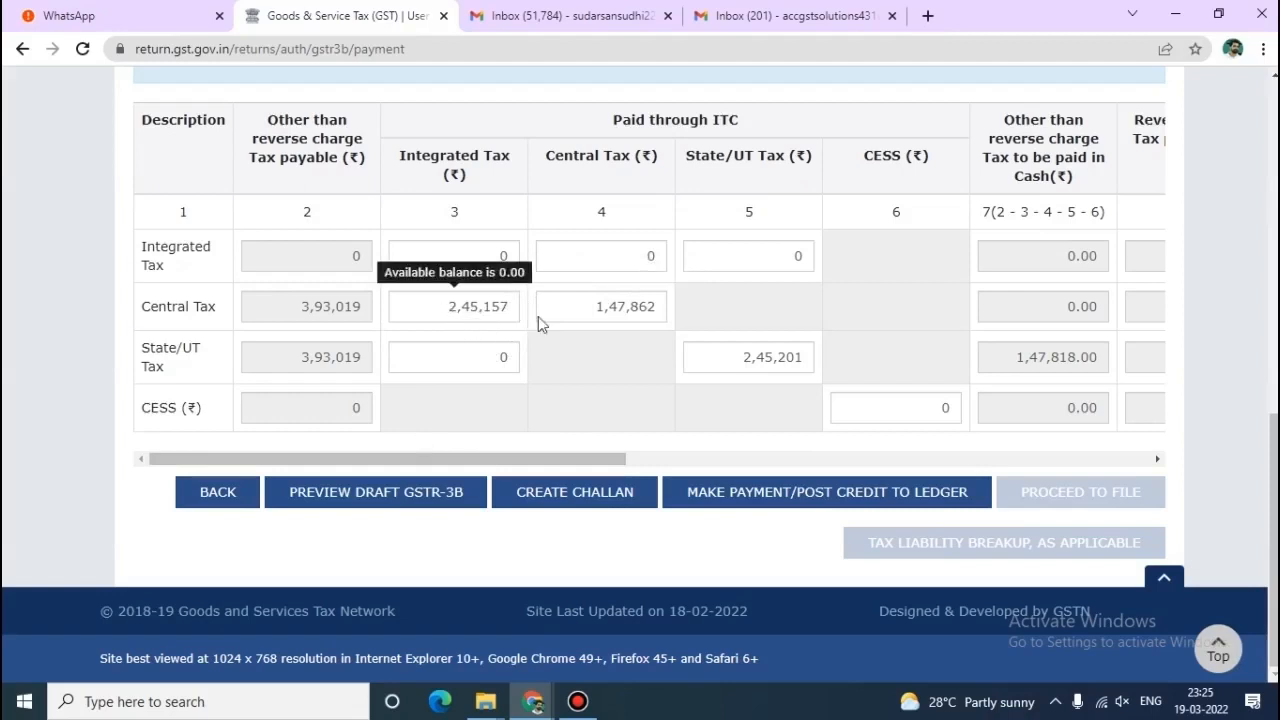
pyautogui.moveTo(591, 314); pyautogui.dragTo(723, 326)
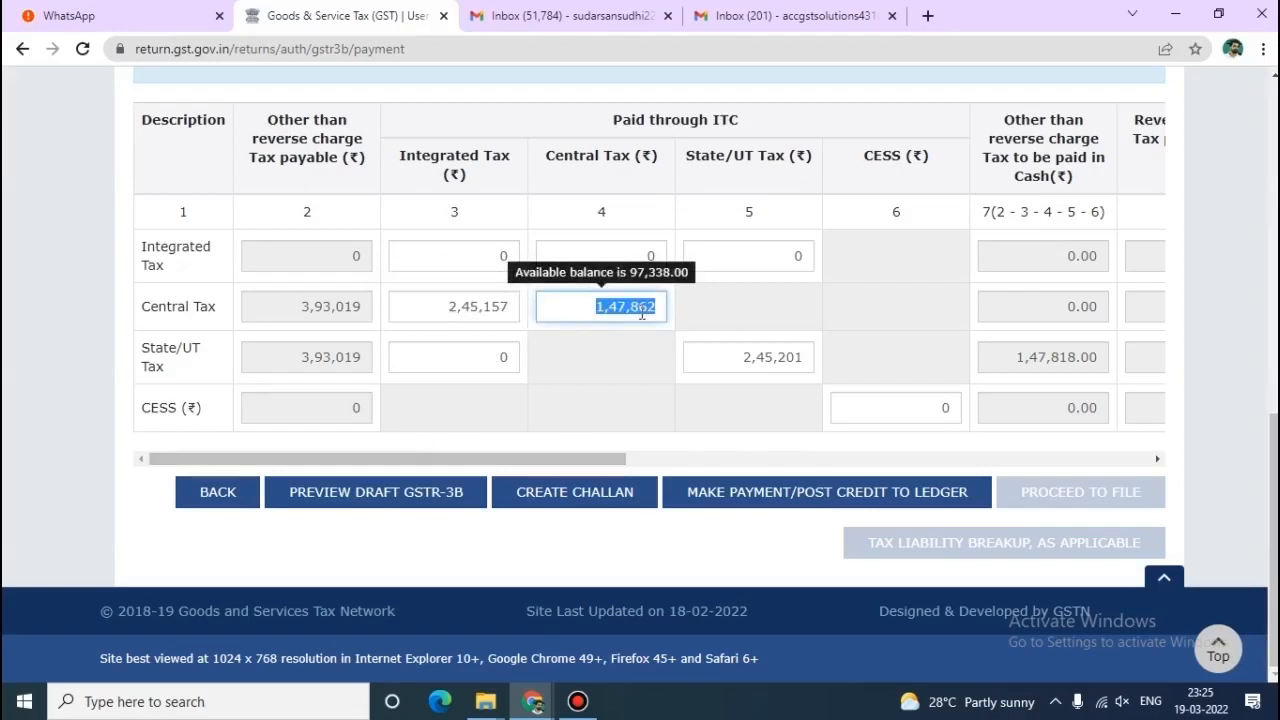
pyautogui.write('0')
pyautogui.scroll(4, 641, 316)
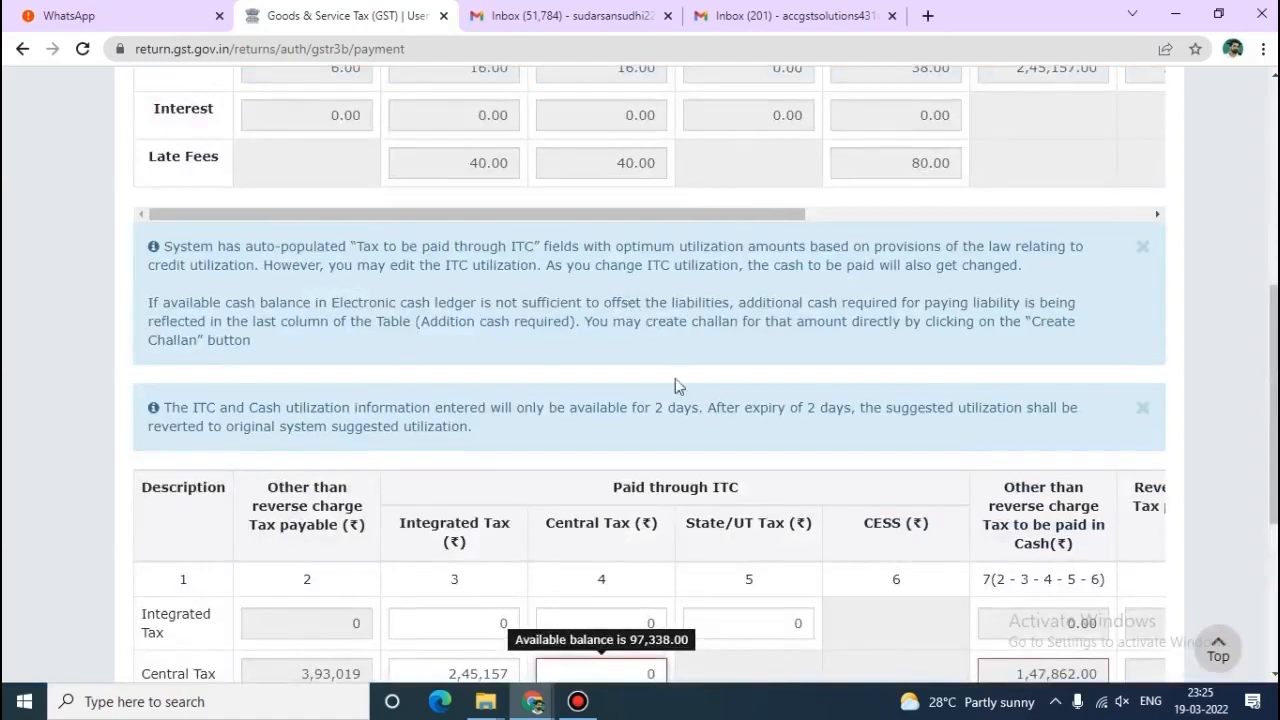
pyautogui.scroll(-4, 677, 386)
# Zero the 2,45,201 State/UT credit and the 2,45,157 Integrated set-off for Central Tax.
pyautogui.click(737, 354)
pyautogui.doubleClick(737, 354)
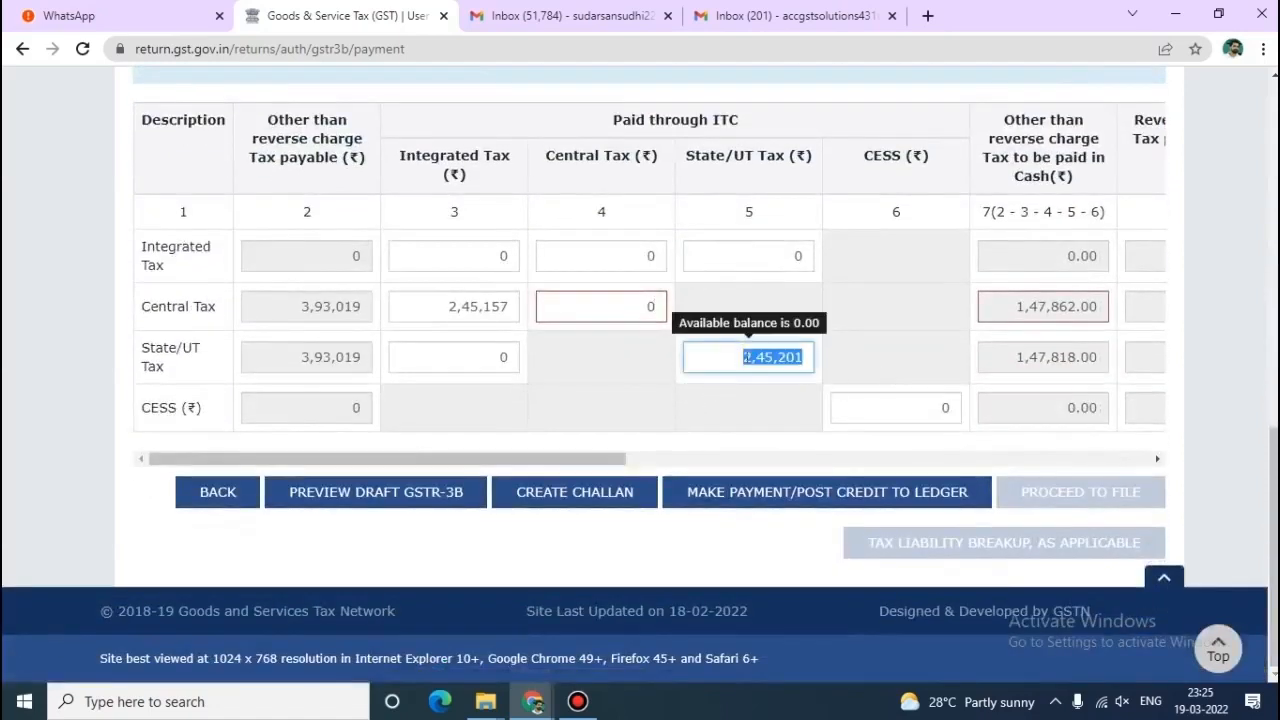
pyautogui.scroll(3, 739, 357)
pyautogui.write('0')
pyautogui.scroll(-3, 720, 354)
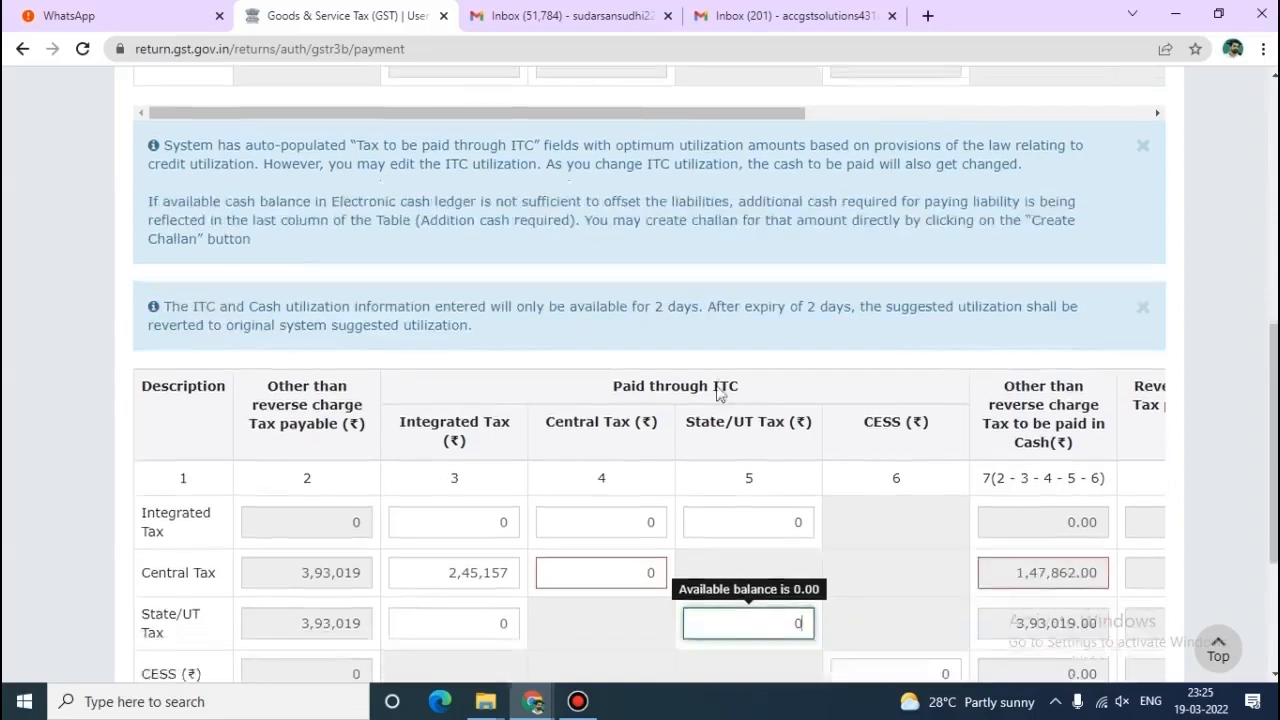
pyautogui.doubleClick(446, 310)
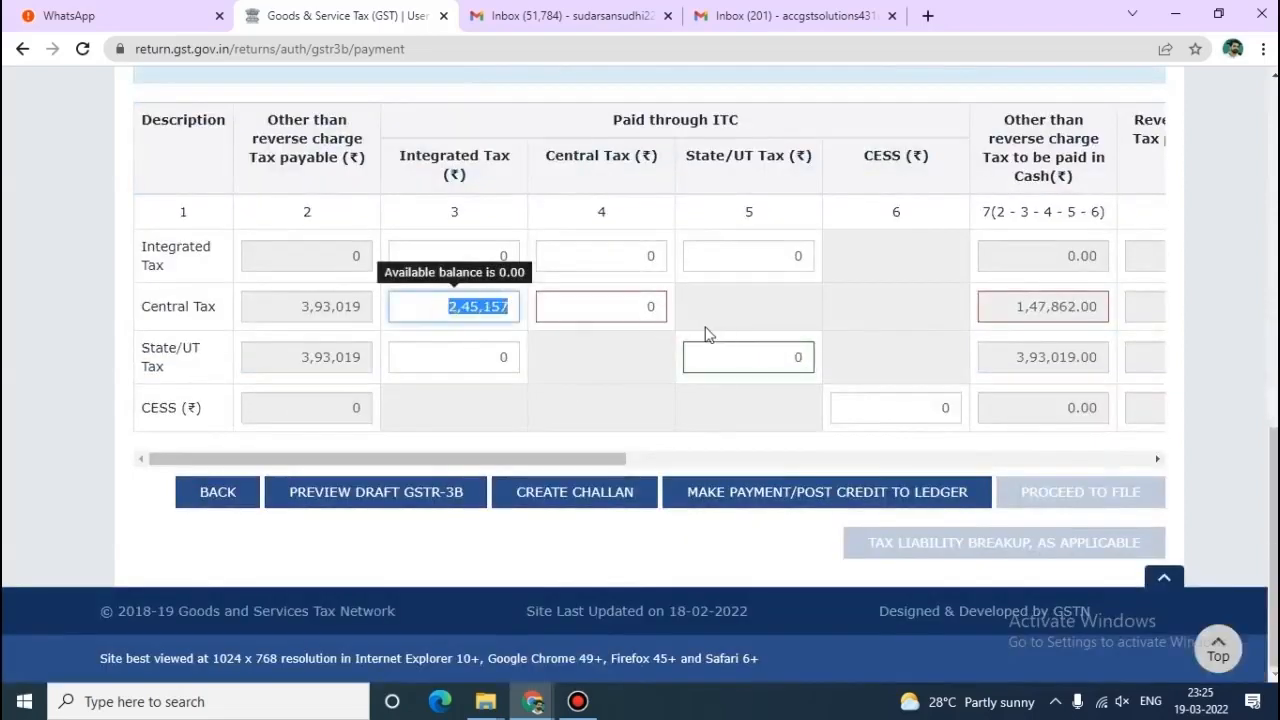
pyautogui.write('0')
pyautogui.scroll(-3, 705, 335)
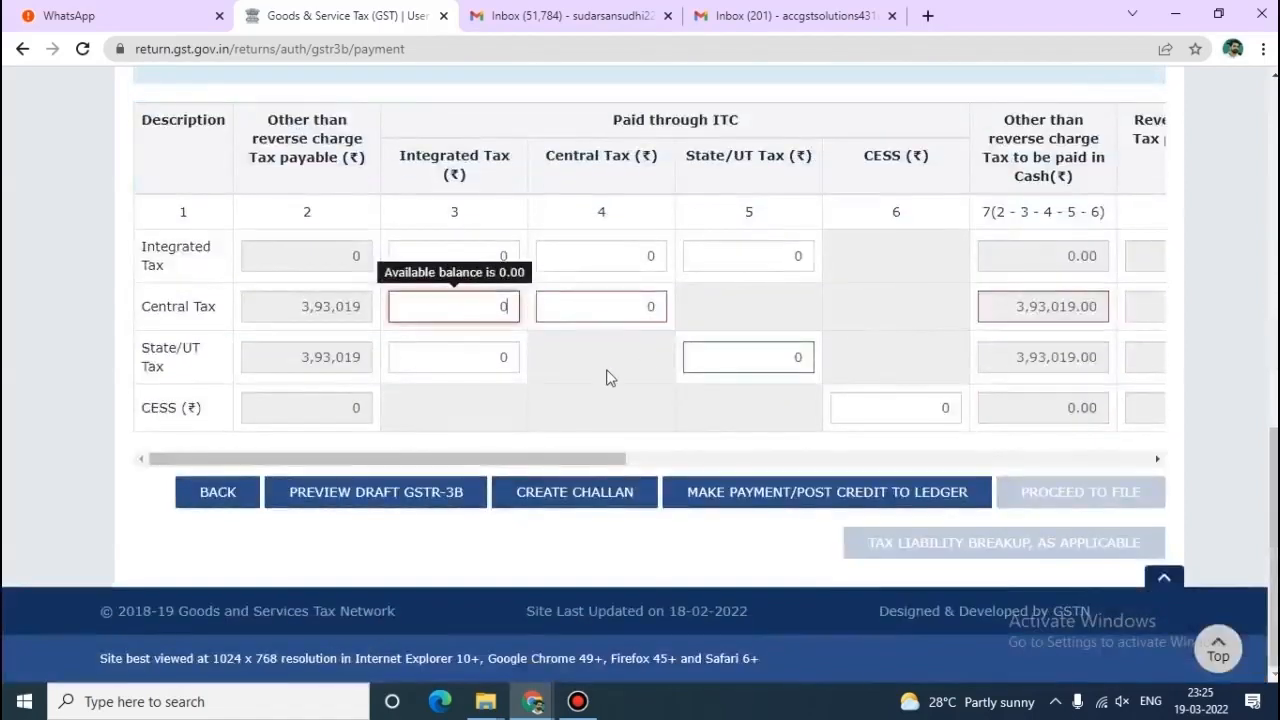
pyautogui.click(600, 349)
pyautogui.moveTo(499, 321)
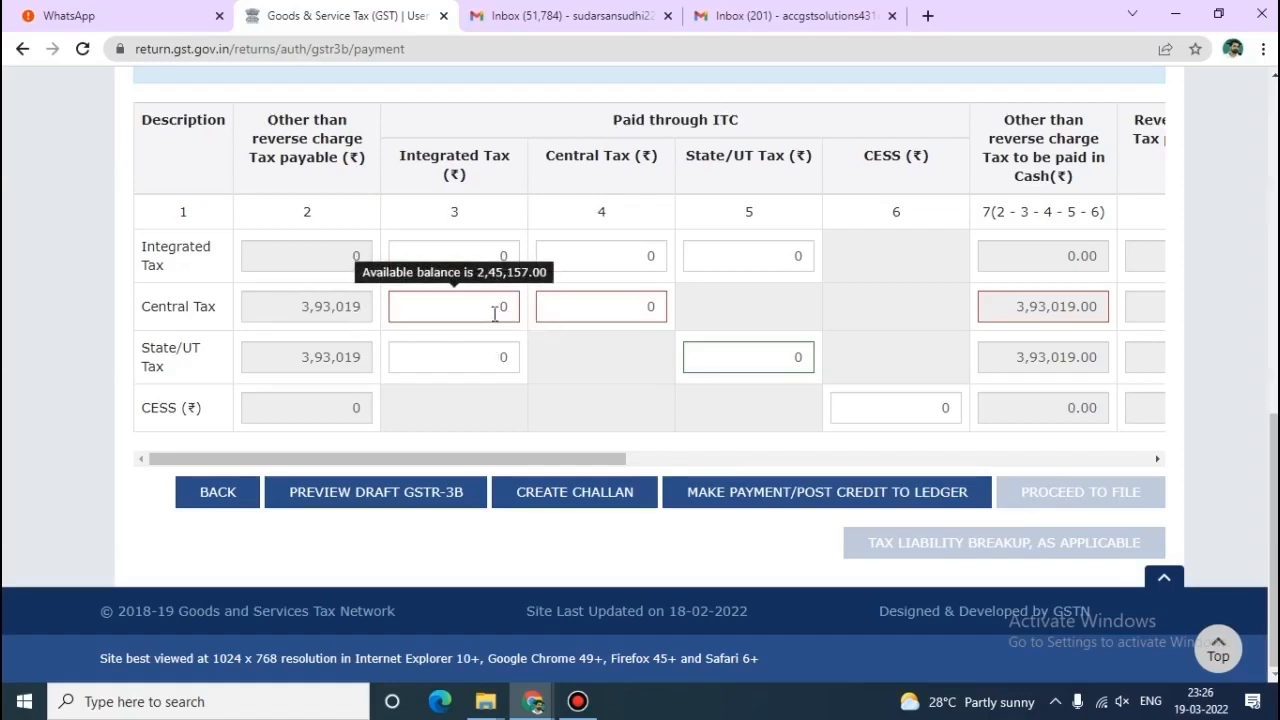
pyautogui.moveTo(485, 320)
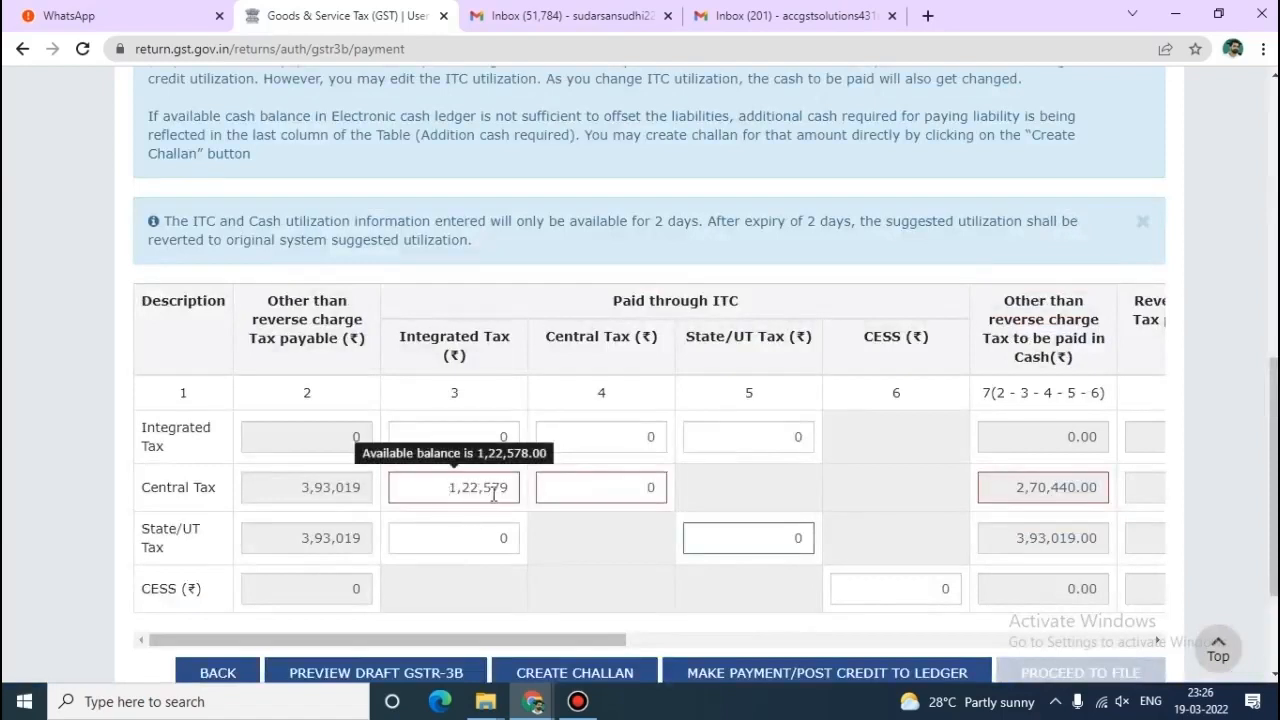
# Set 1,22,578 of Integrated Tax credit against the State/UT Tax liability.
pyautogui.click(492, 547)
pyautogui.press('BackSpace')
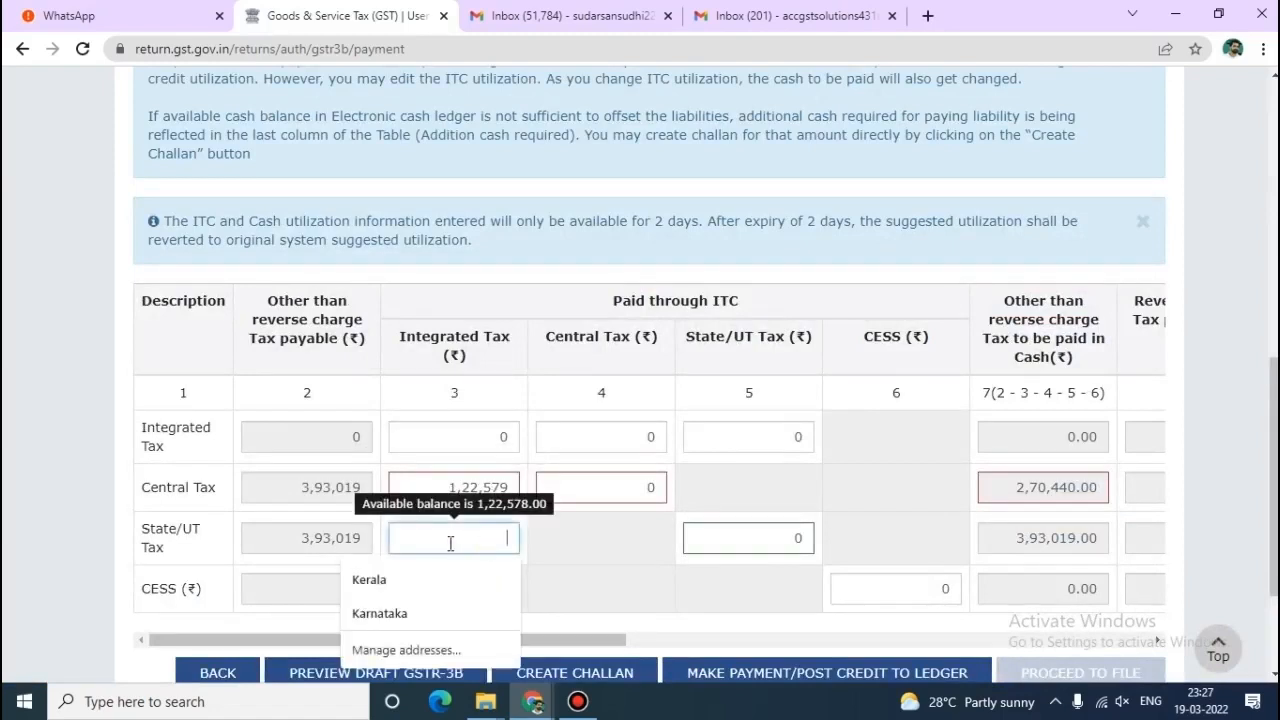
pyautogui.scroll(2, 451, 543)
pyautogui.write('122578')
pyautogui.scroll(-3, 449, 556)
pyautogui.click(613, 343)
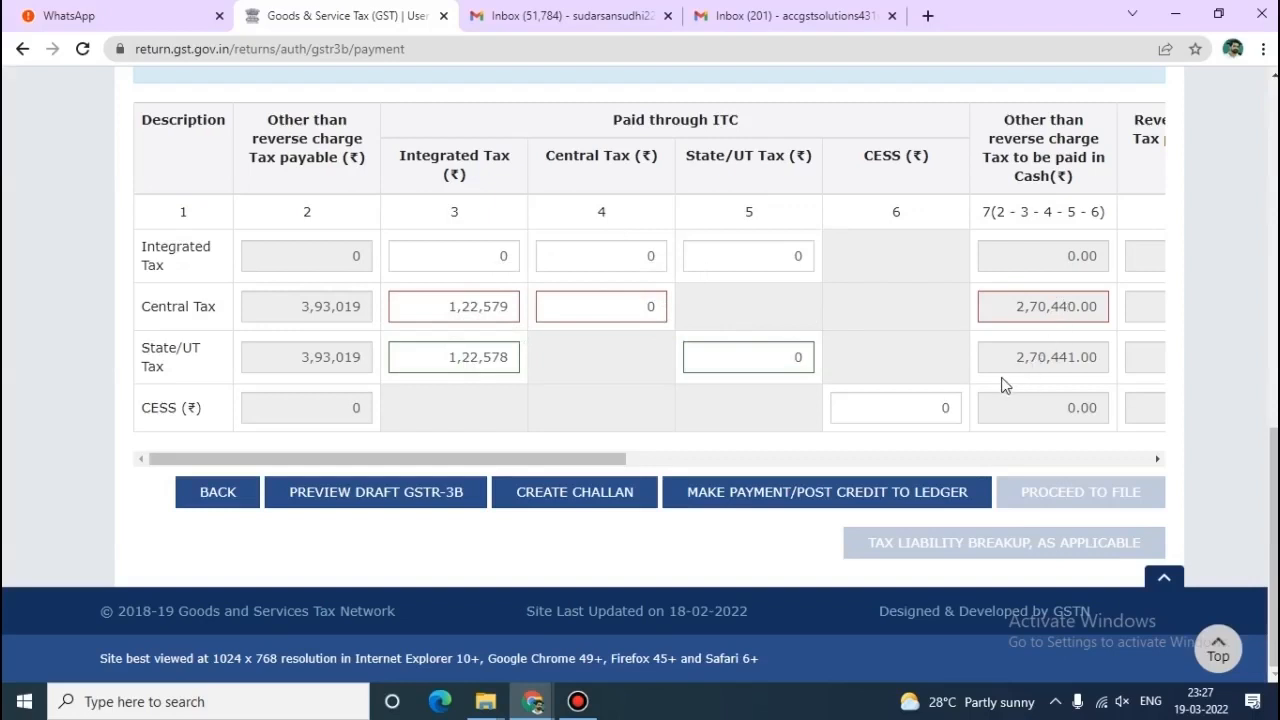
# Apply 2,45,200 of Central Tax credit against the Central Tax liability.
pyautogui.click(631, 308)
pyautogui.press('BackSpace')
pyautogui.click(628, 310)
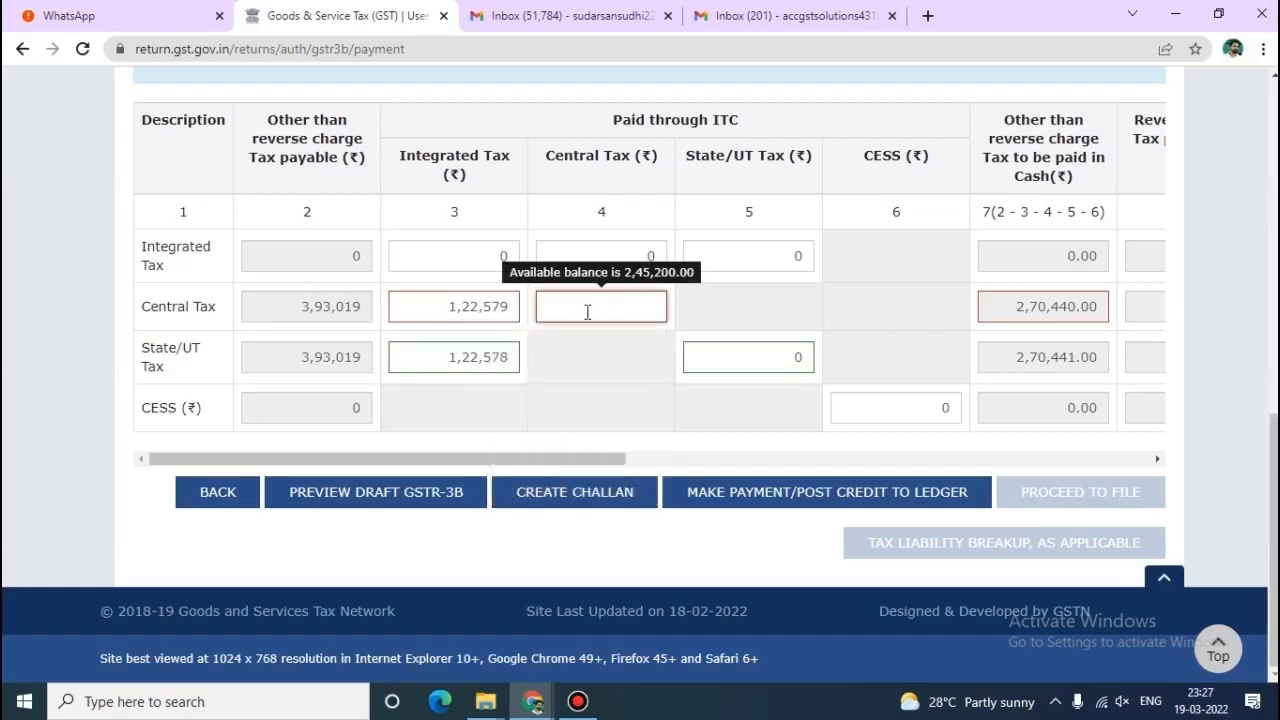
pyautogui.scroll(4, 587, 312)
pyautogui.write('245200')
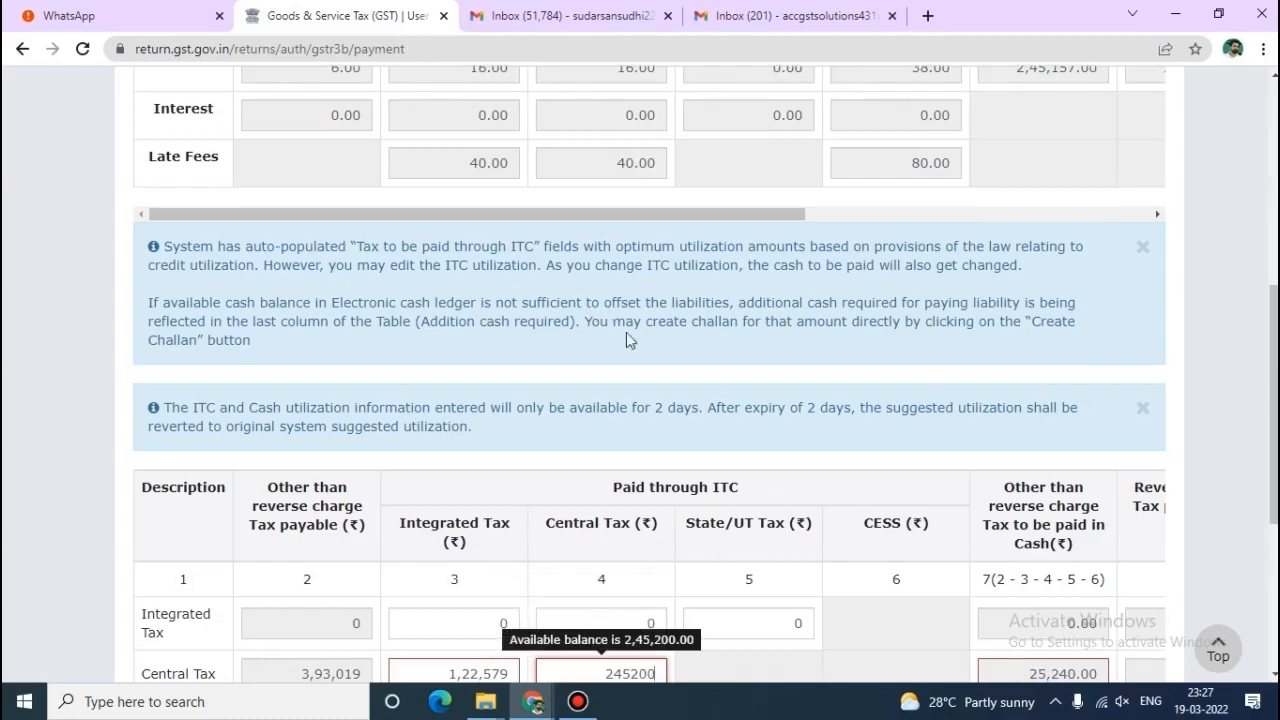
pyautogui.scroll(-3, 587, 318)
# Apply 2,45,201 of State/UT Tax credit against the State/UT Tax liability.
pyautogui.click(737, 456)
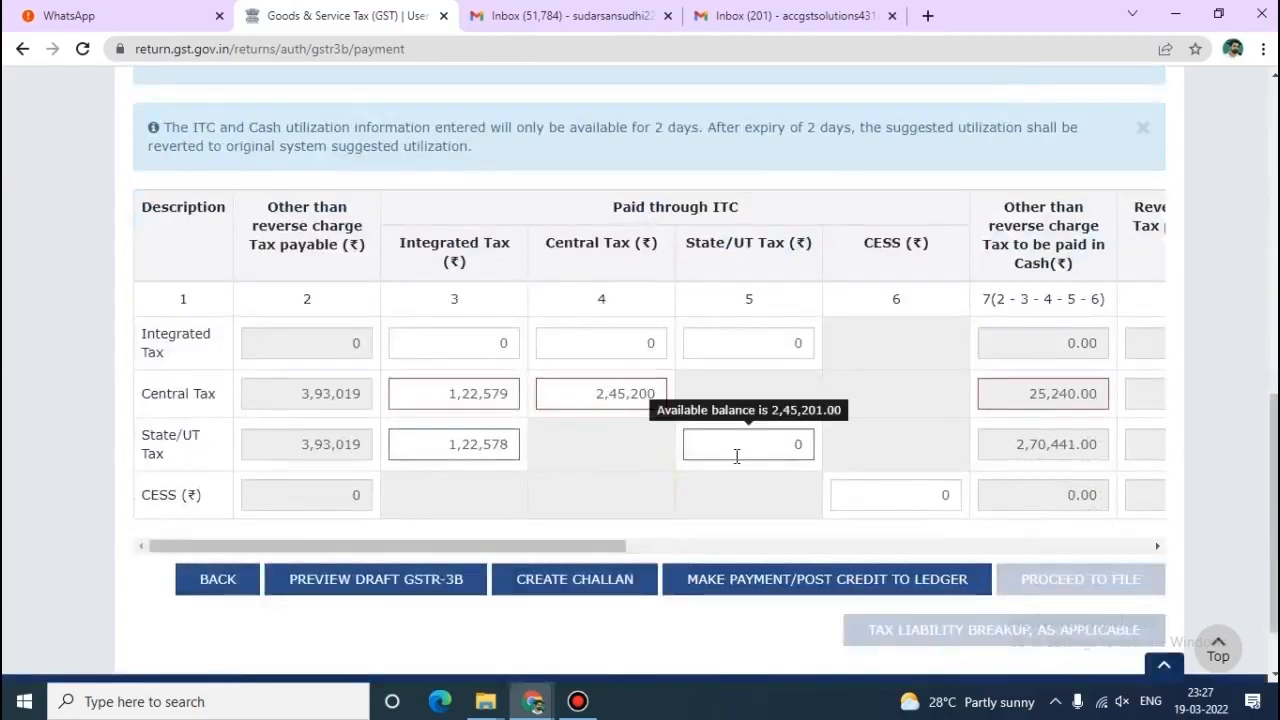
pyautogui.press('BackSpace')
pyautogui.write('245')
pyautogui.scroll(2, 689, 456)
pyautogui.write('201')
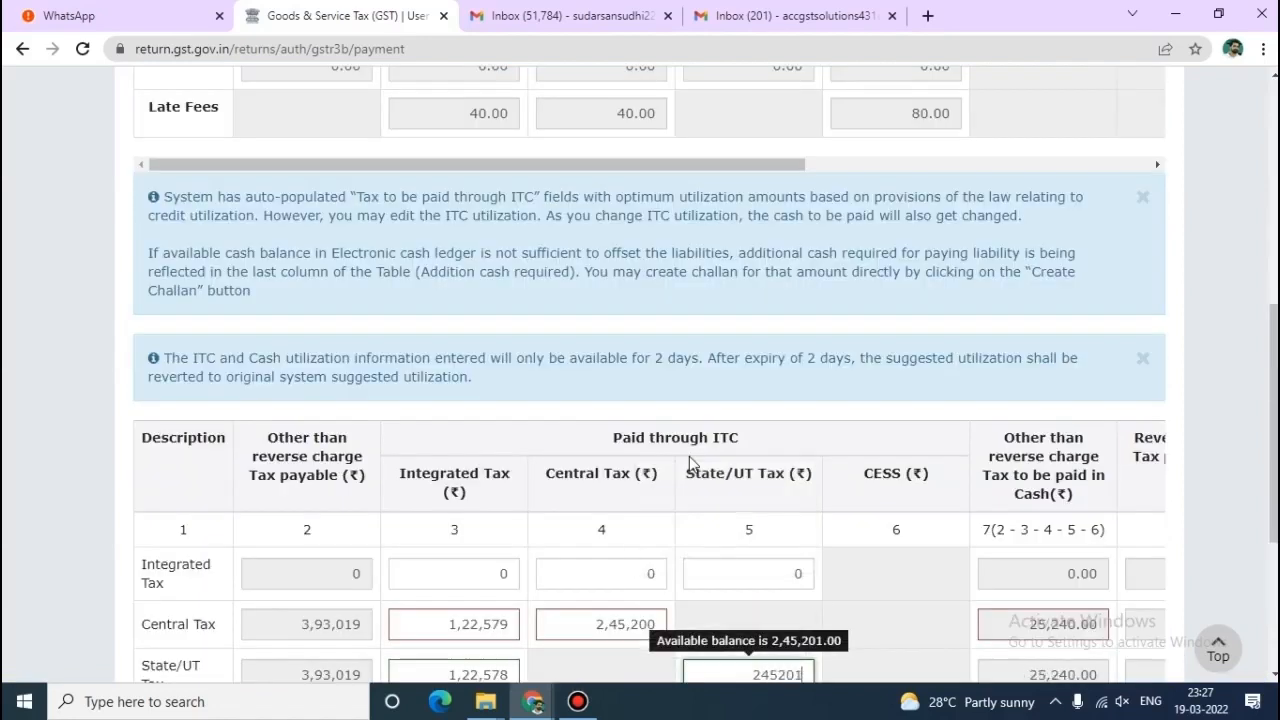
pyautogui.scroll(-2, 748, 472)
pyautogui.click(897, 402)
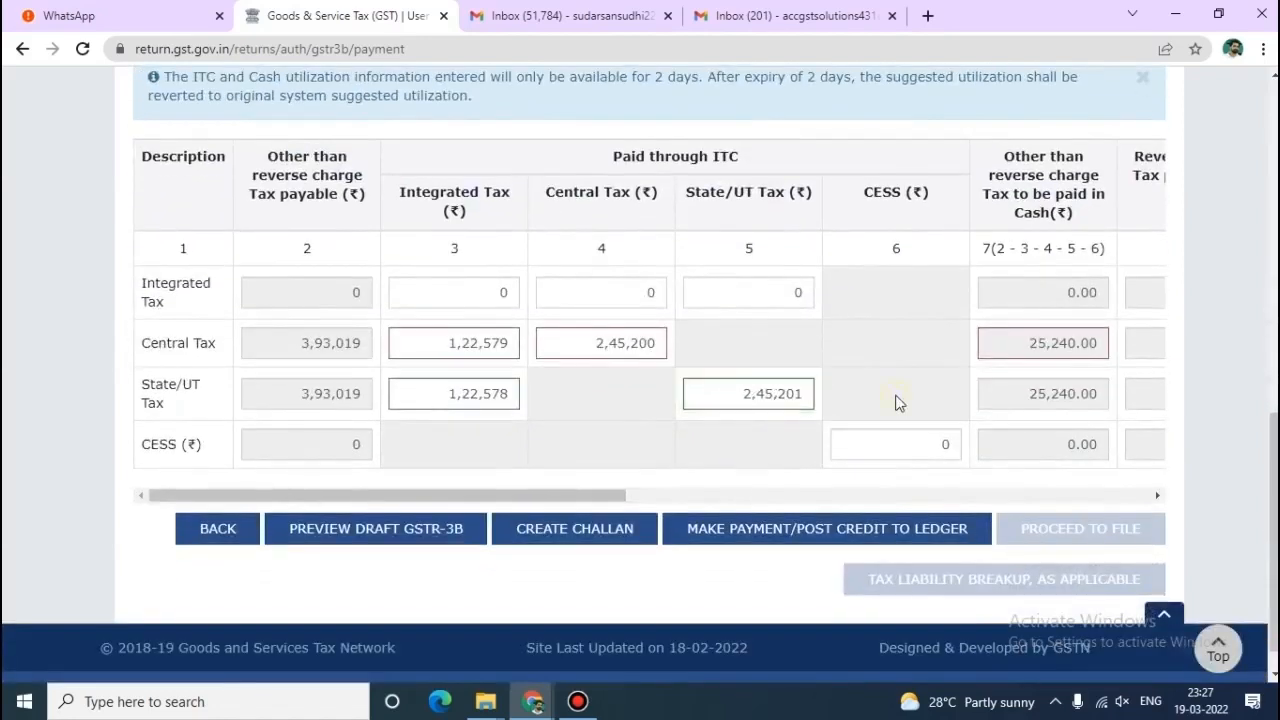
pyautogui.scroll(-1, 897, 402)
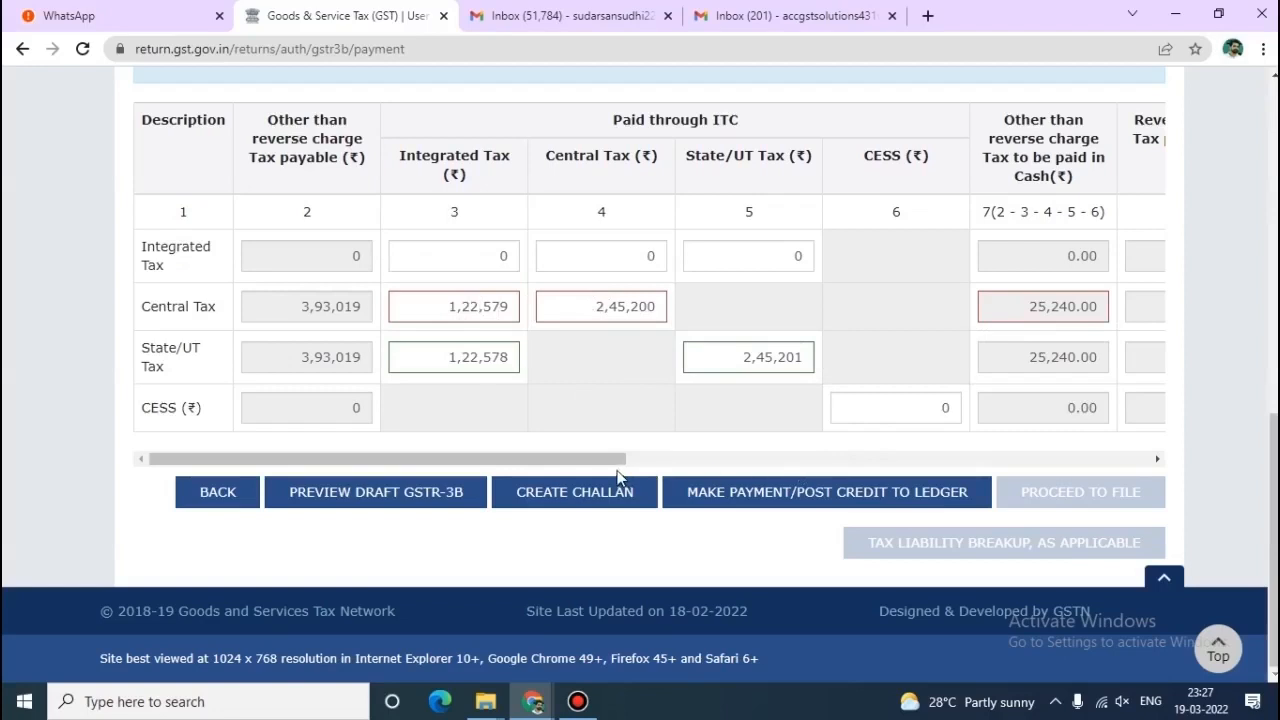
pyautogui.moveTo(604, 470); pyautogui.dragTo(374, 405)
pyautogui.moveTo(521, 456); pyautogui.dragTo(1125, 476)
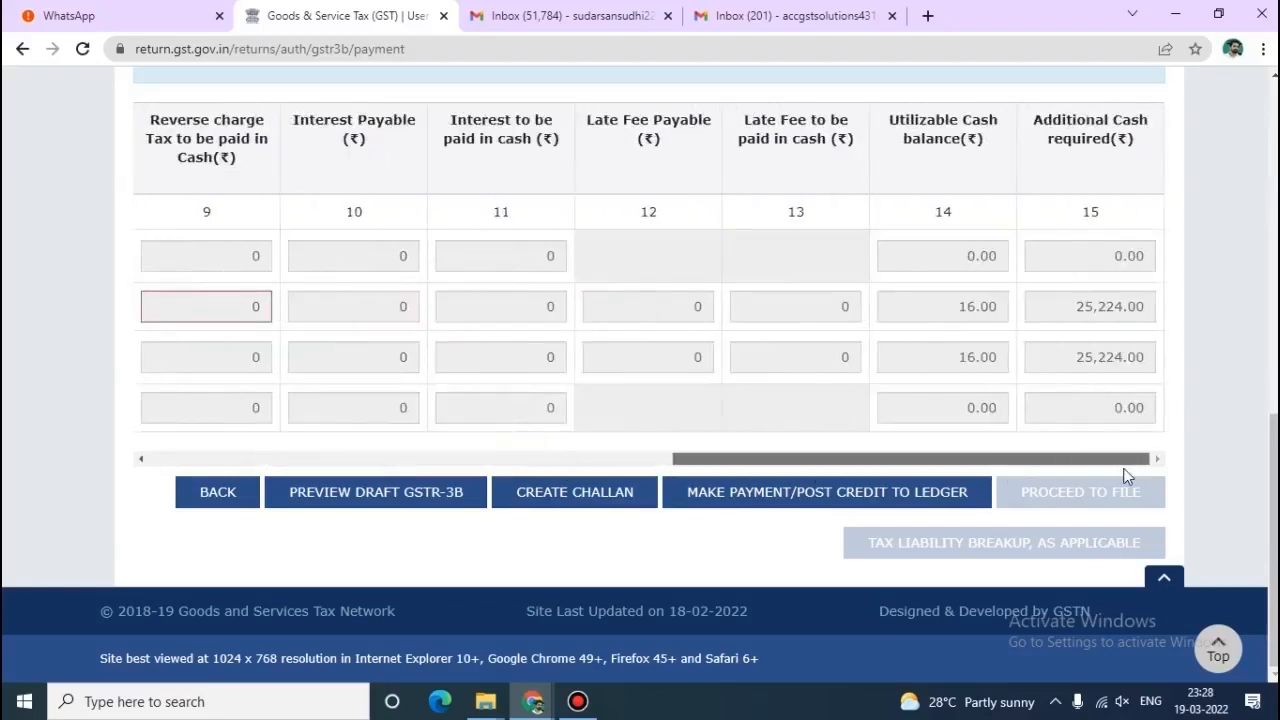
pyautogui.moveTo(1120, 459); pyautogui.dragTo(340, 419)
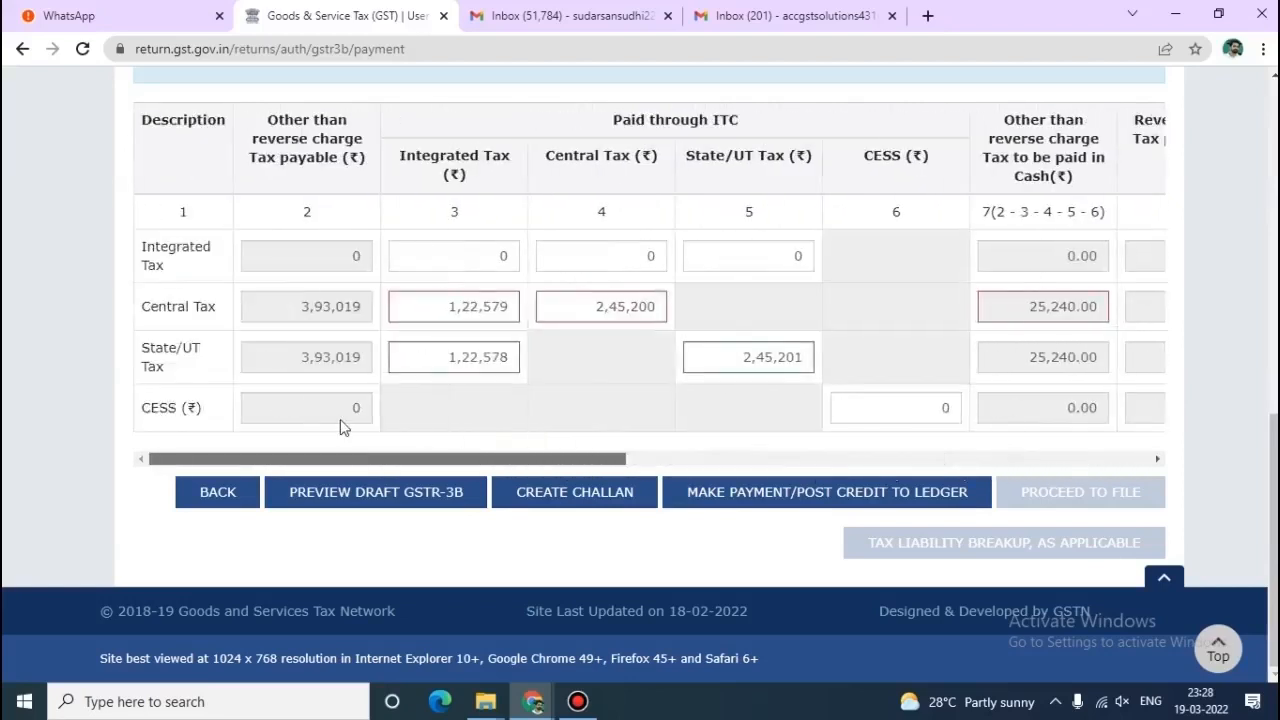
pyautogui.moveTo(577, 460); pyautogui.dragTo(1146, 428)
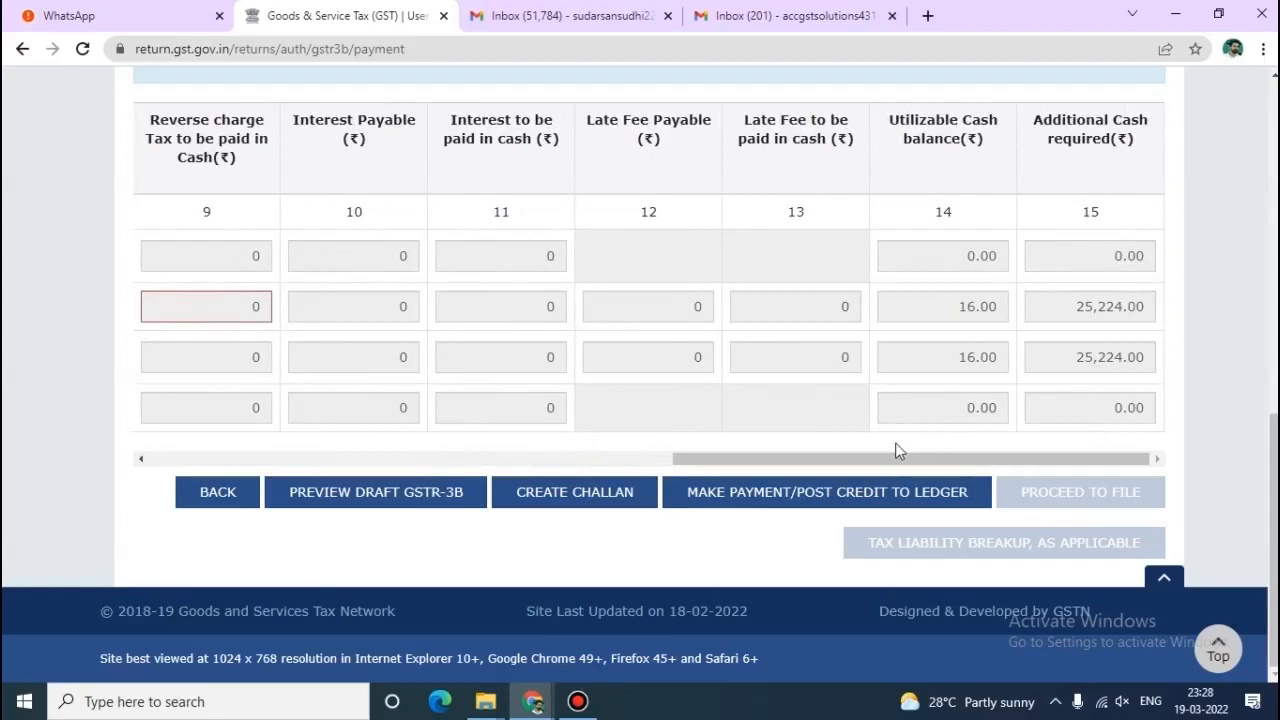
pyautogui.moveTo(890, 452); pyautogui.dragTo(214, 457)
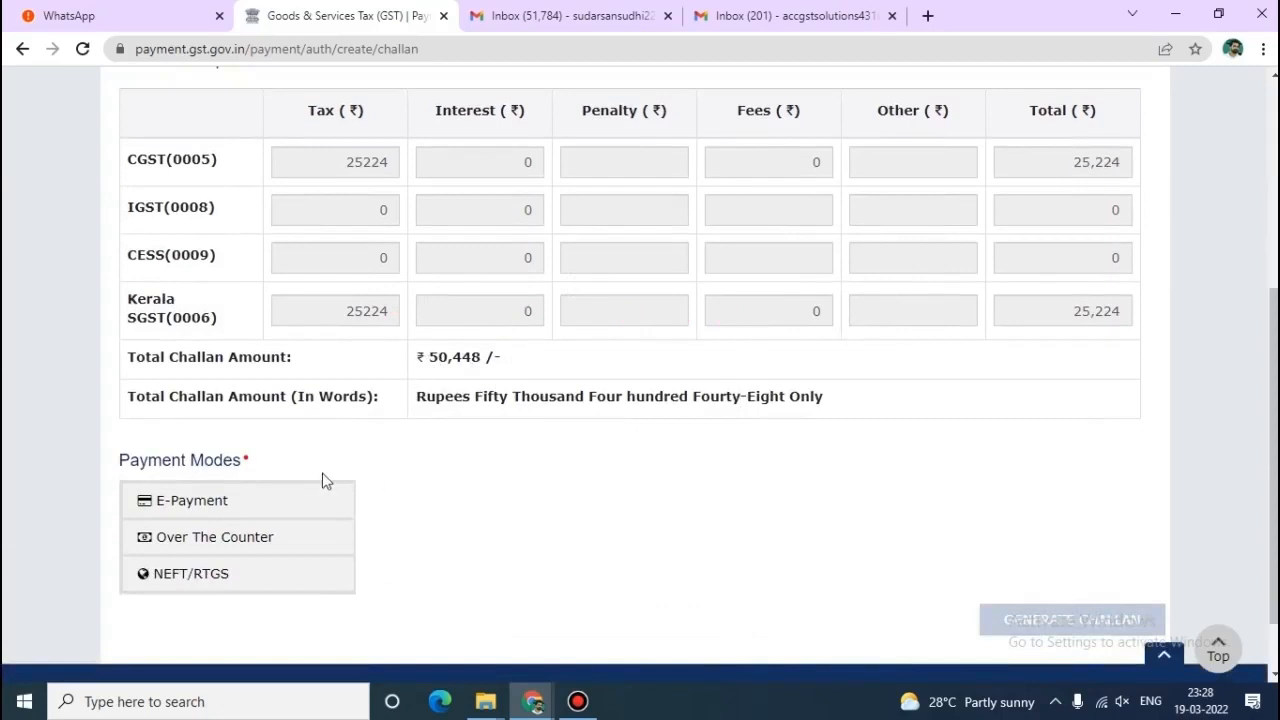
# Choose E-Payment as the payment mode and generate the ₹50,448 challan.
pyautogui.click(207, 513)
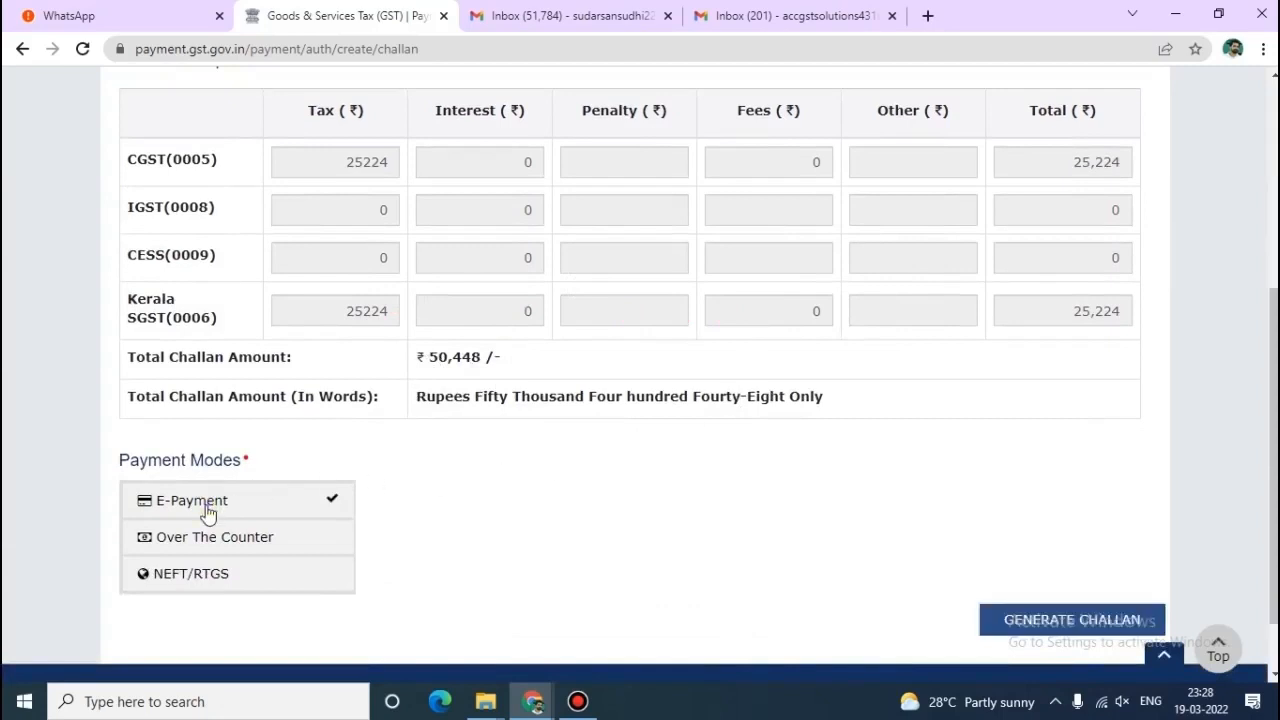
pyautogui.scroll(-1, 640, 431)
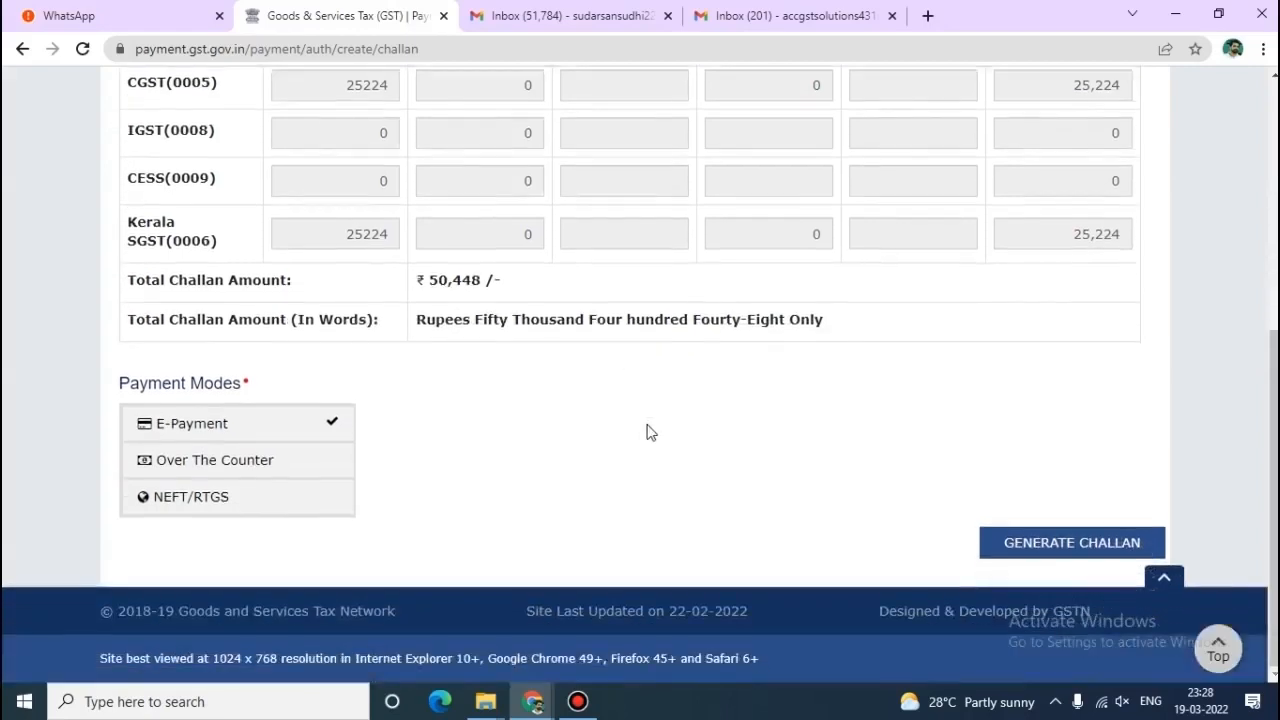
pyautogui.click(1084, 550)
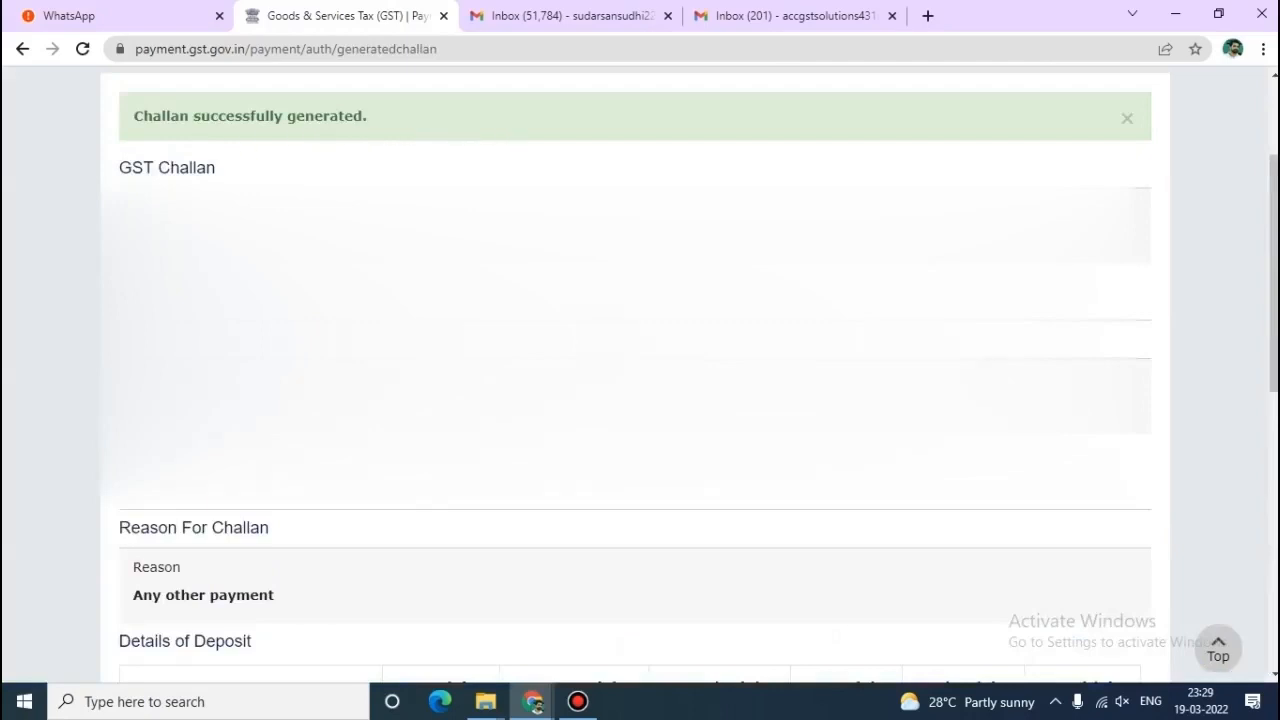
# Select Net Banking with Canara Bank and tick the Terms and Conditions checkbox.
pyautogui.scroll(-6, 449, 286)
pyautogui.scroll(1, 449, 286)
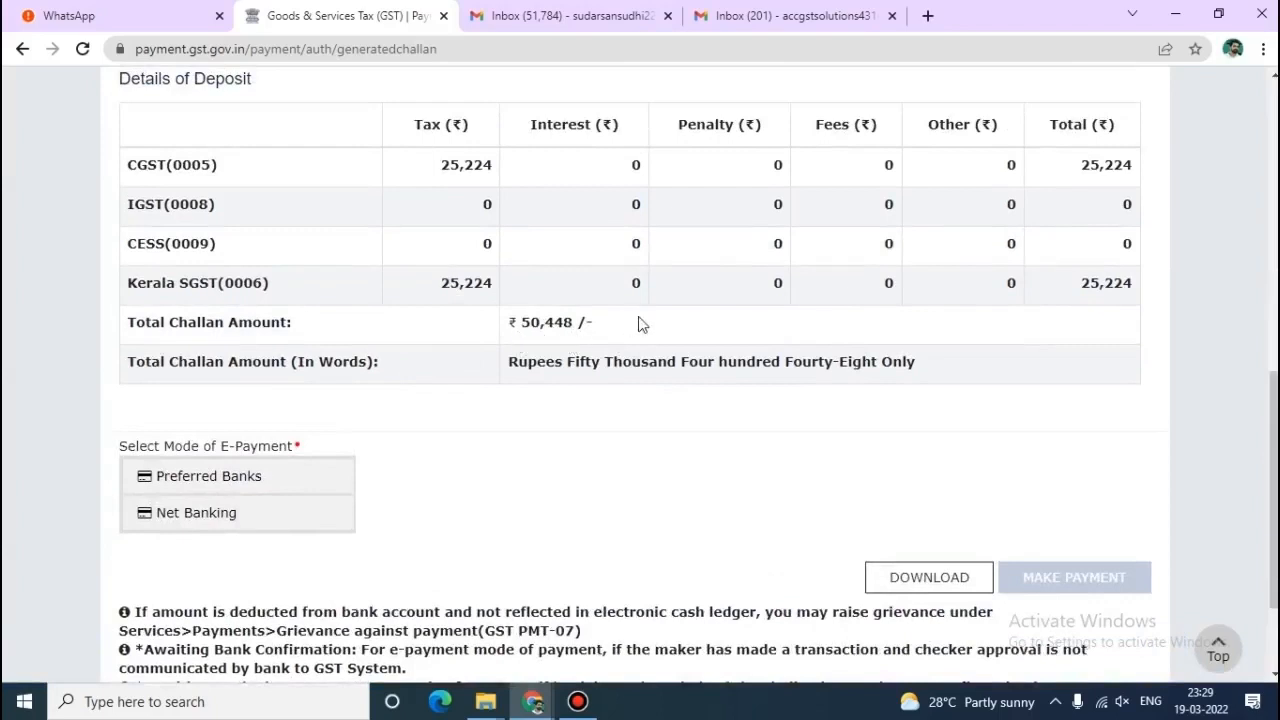
pyautogui.click(230, 530)
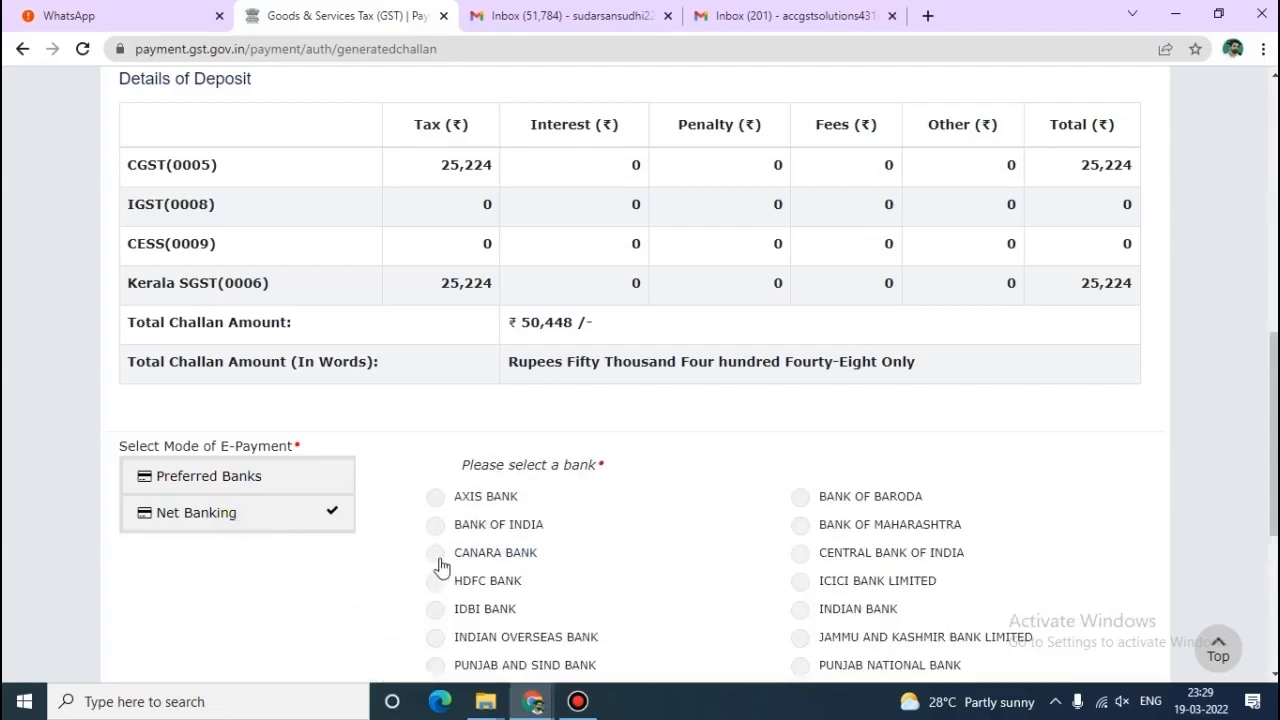
pyautogui.click(438, 560)
pyautogui.scroll(-4, 438, 568)
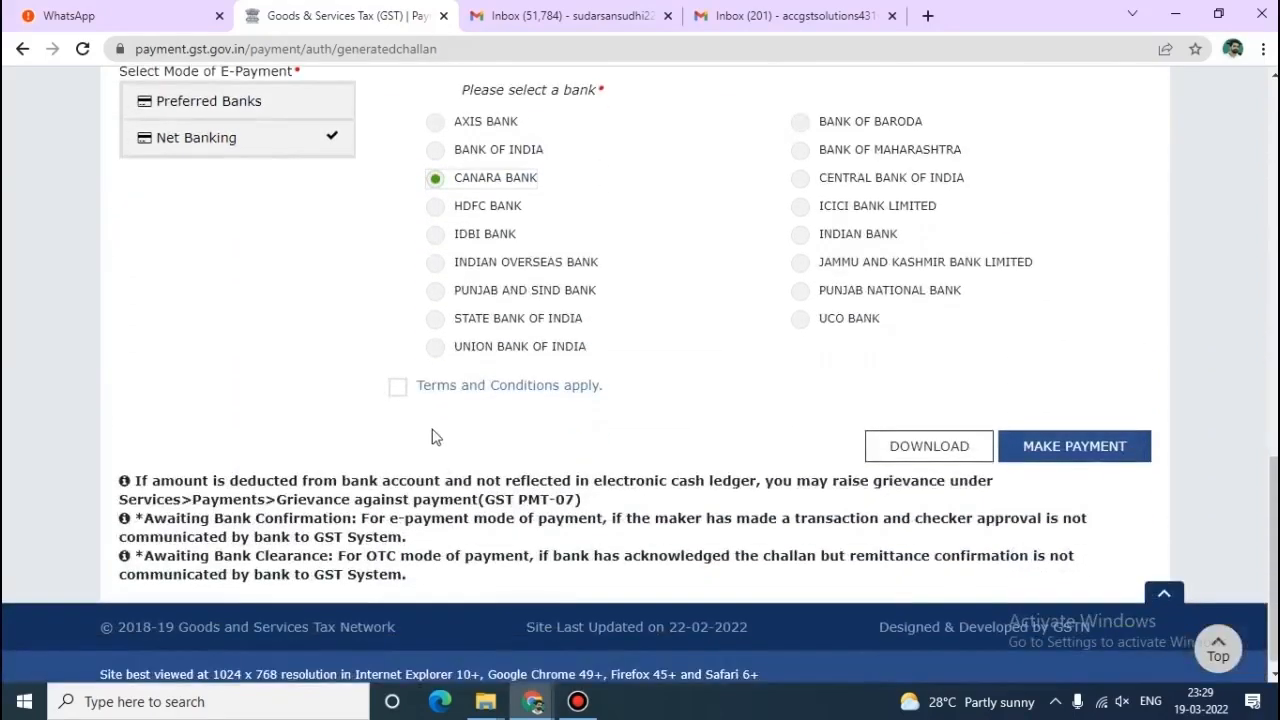
pyautogui.click(397, 388)
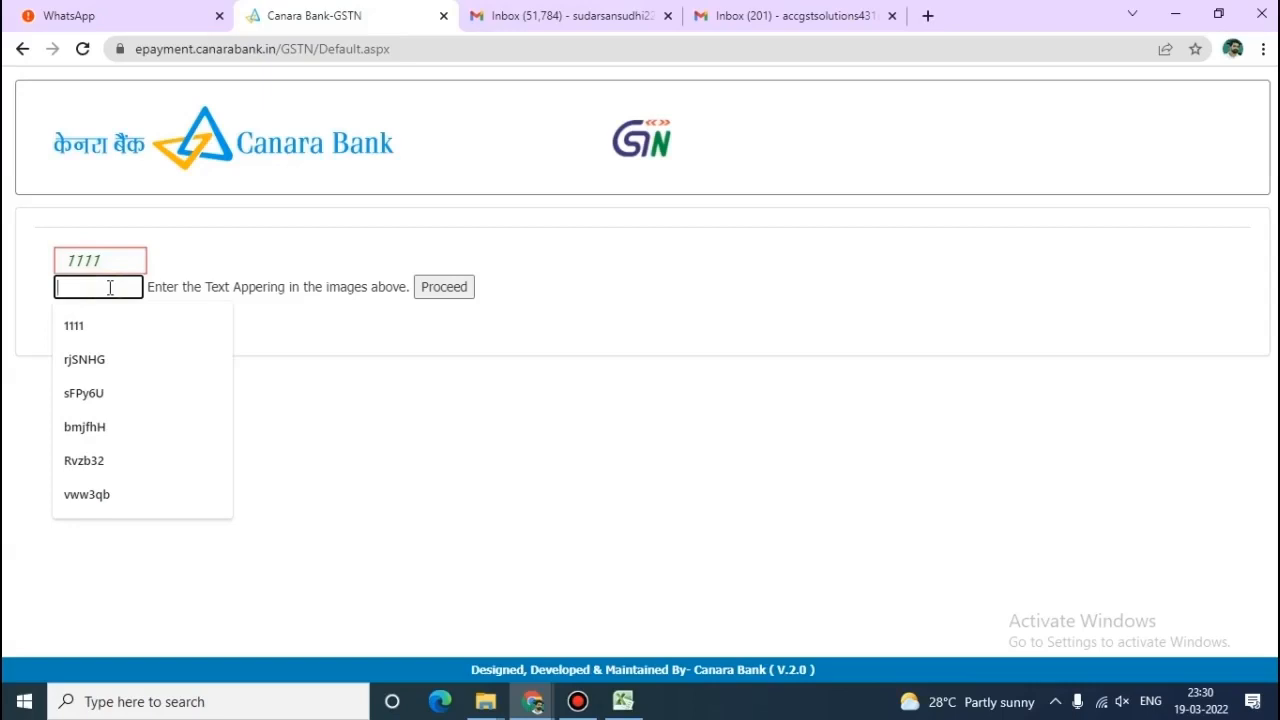
# Enter and submit the captcha, then sign in to Canara Bank net banking to reach the payment details.
pyautogui.write('1111')
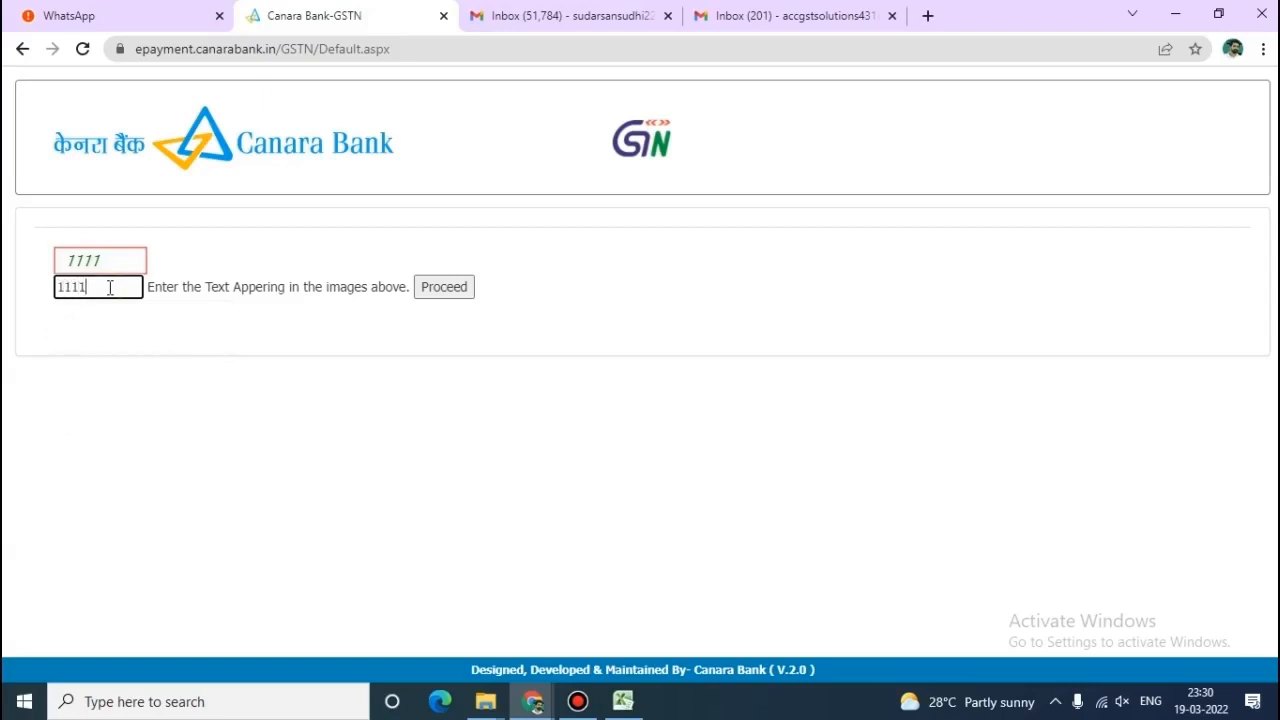
pyautogui.click(276, 333)
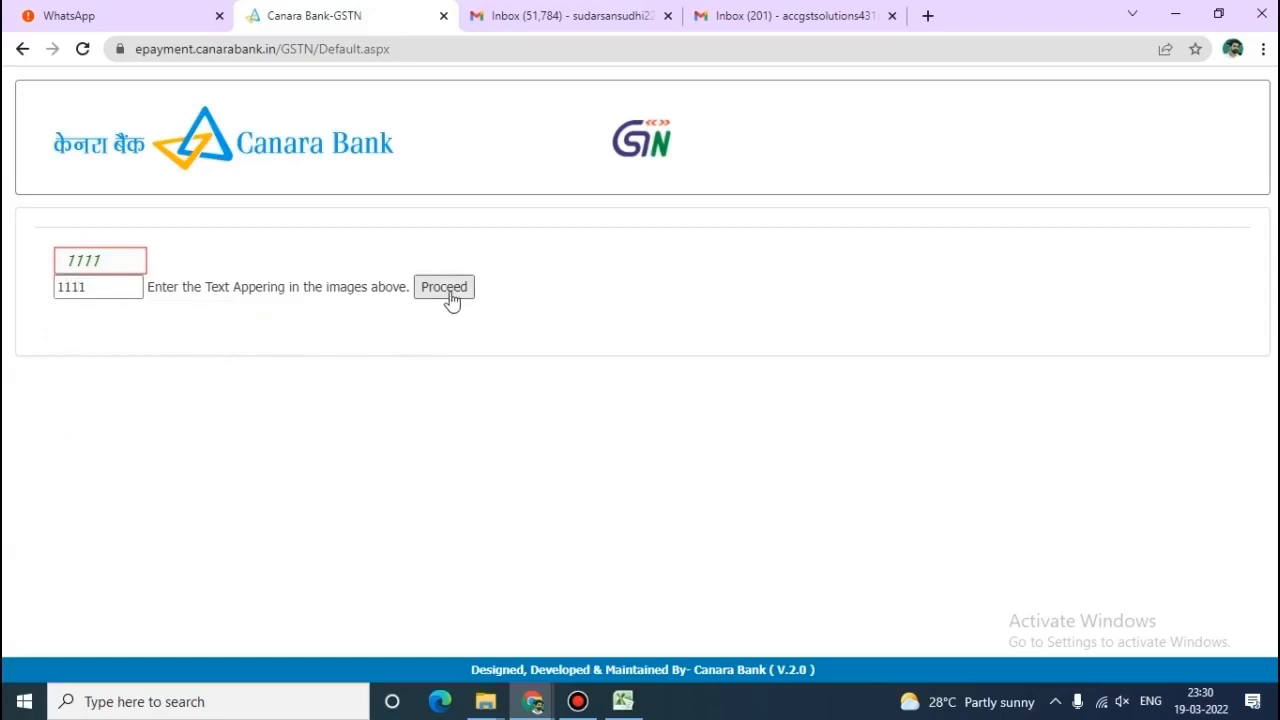
pyautogui.click(446, 290)
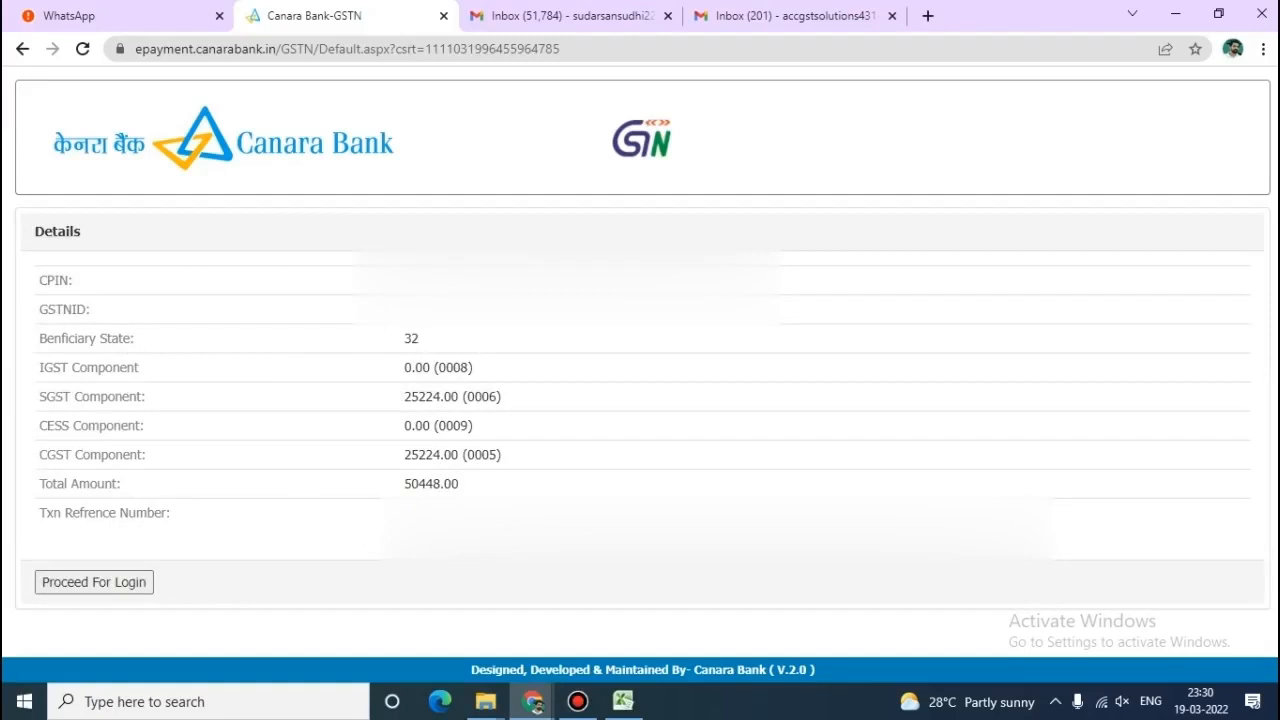
pyautogui.click(88, 584)
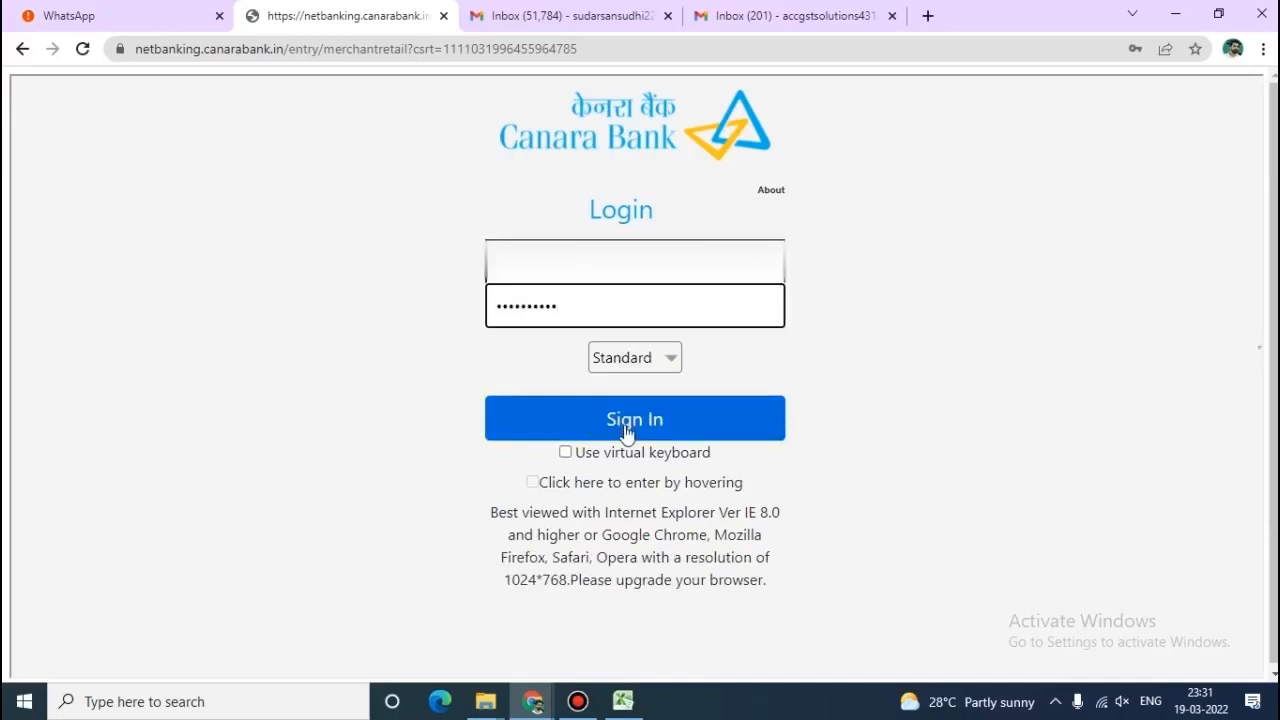
pyautogui.click(626, 420)
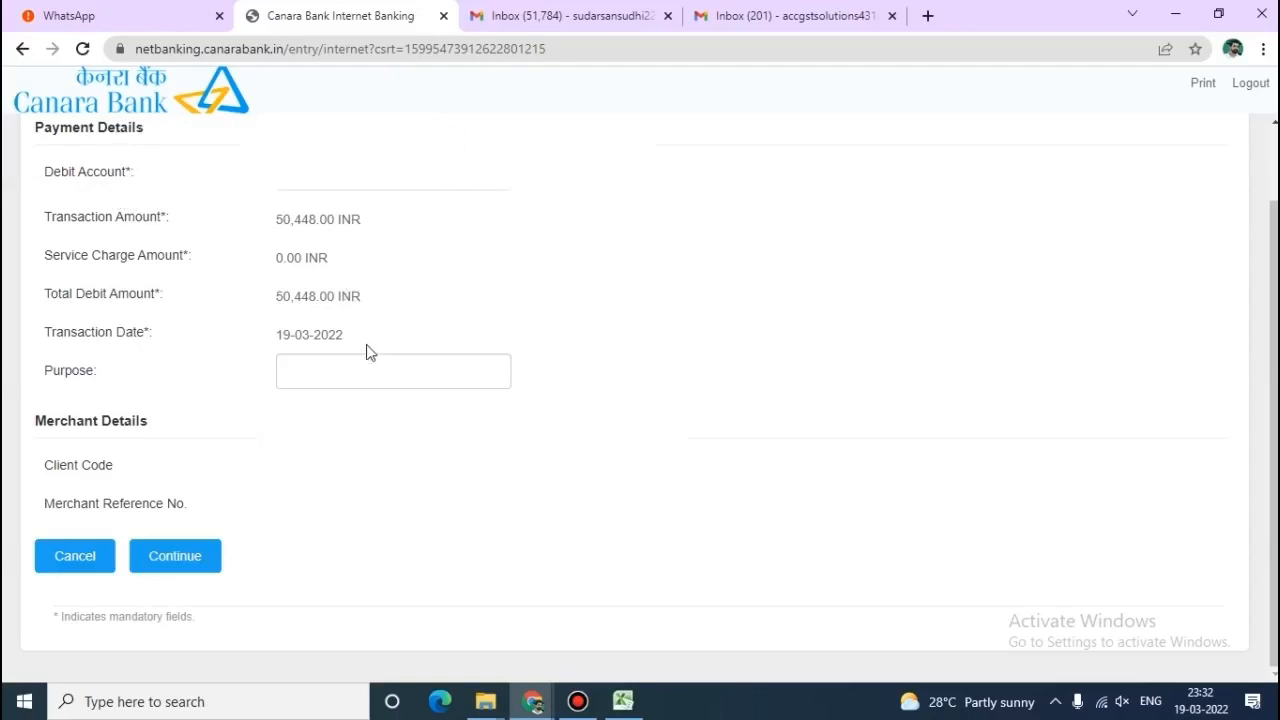
# Set the payment purpose to GST PAYMENT and confirm the 50,448.00 INR transfer.
pyautogui.click(325, 375)
pyautogui.write('GST PAYMENT')
pyautogui.click(197, 568)
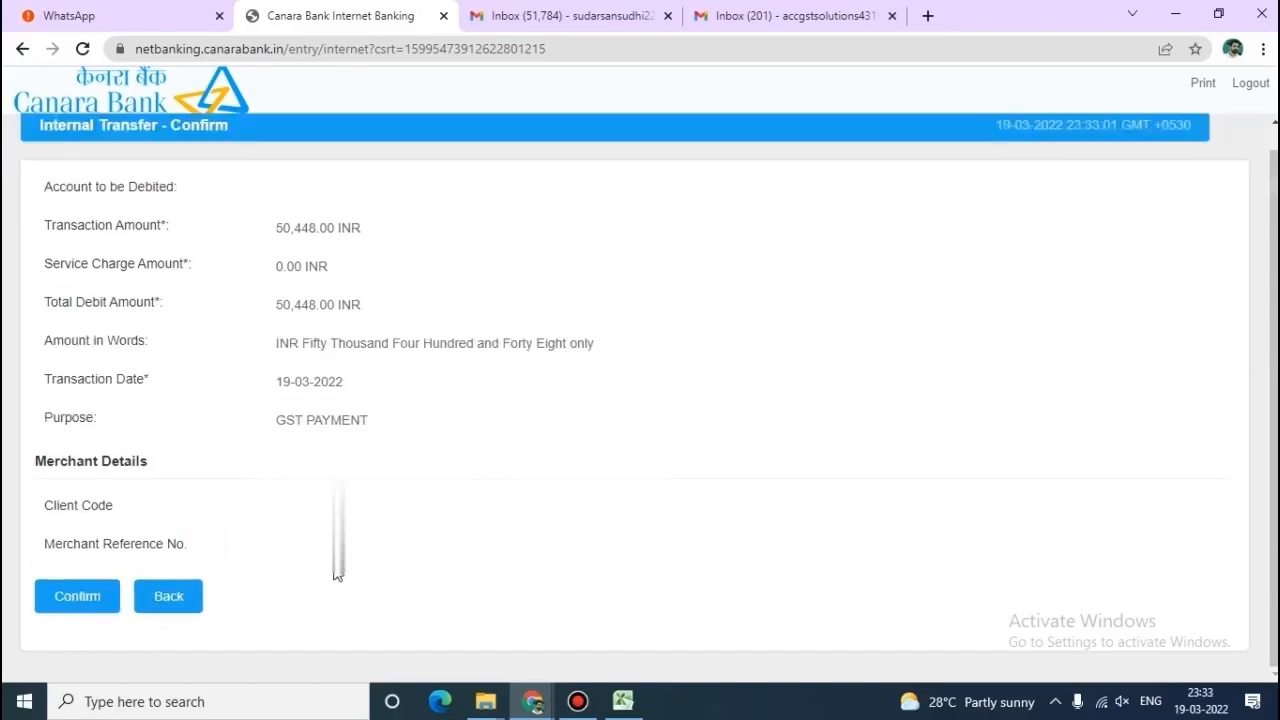
pyautogui.click(70, 600)
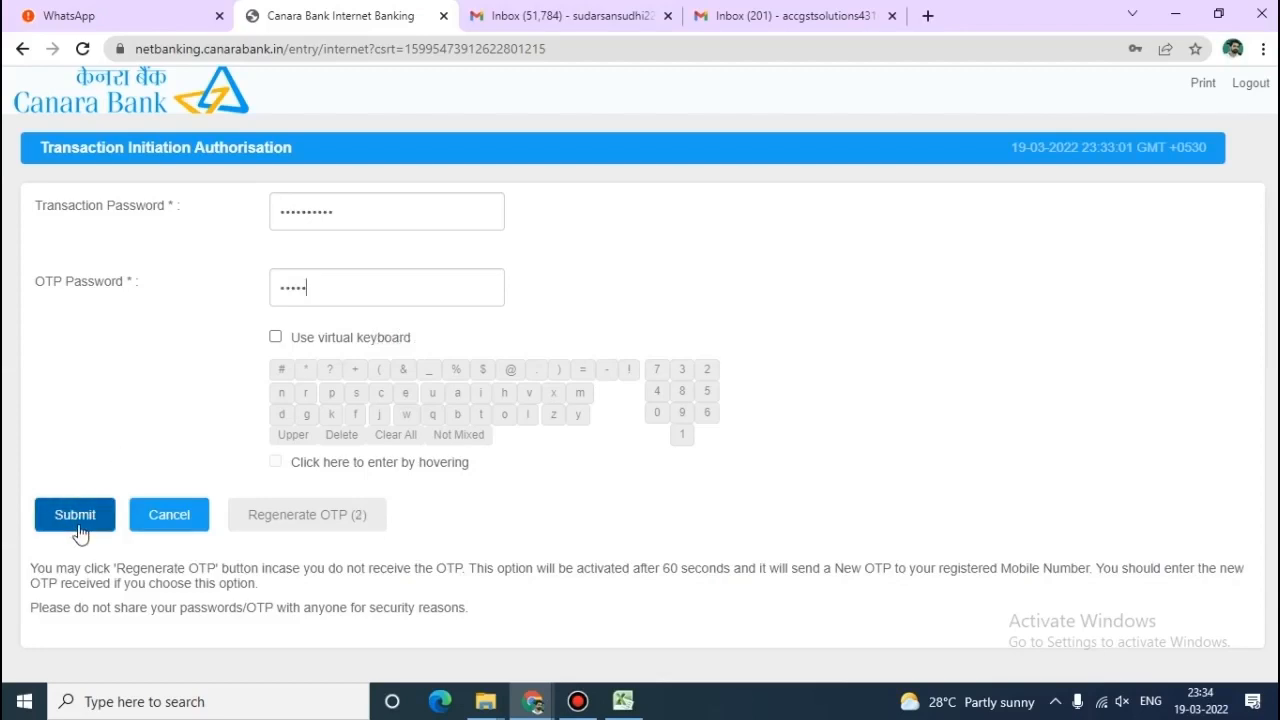
# Submit the transaction password and OTP to authorise the Rs. 50,448 payment.
pyautogui.click(75, 515)
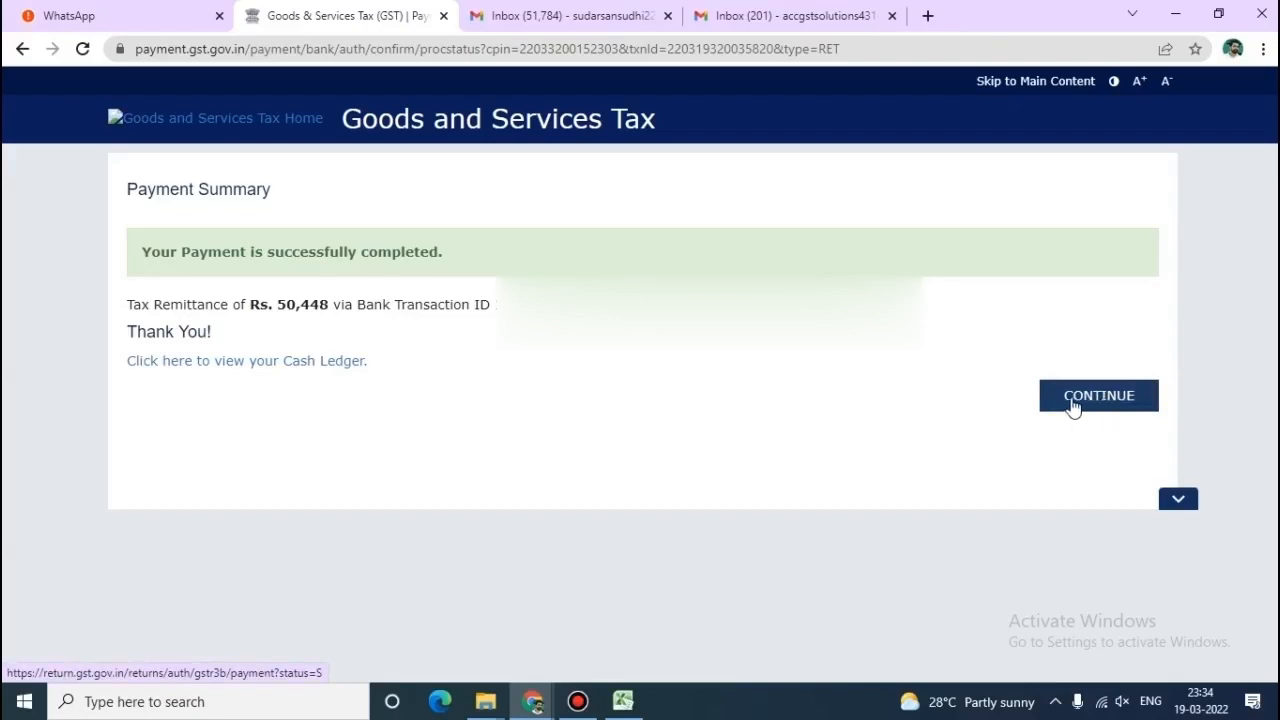
# Return from the payment summary to the dashboard to view the updated cash ledger balance.
pyautogui.click(1103, 399)
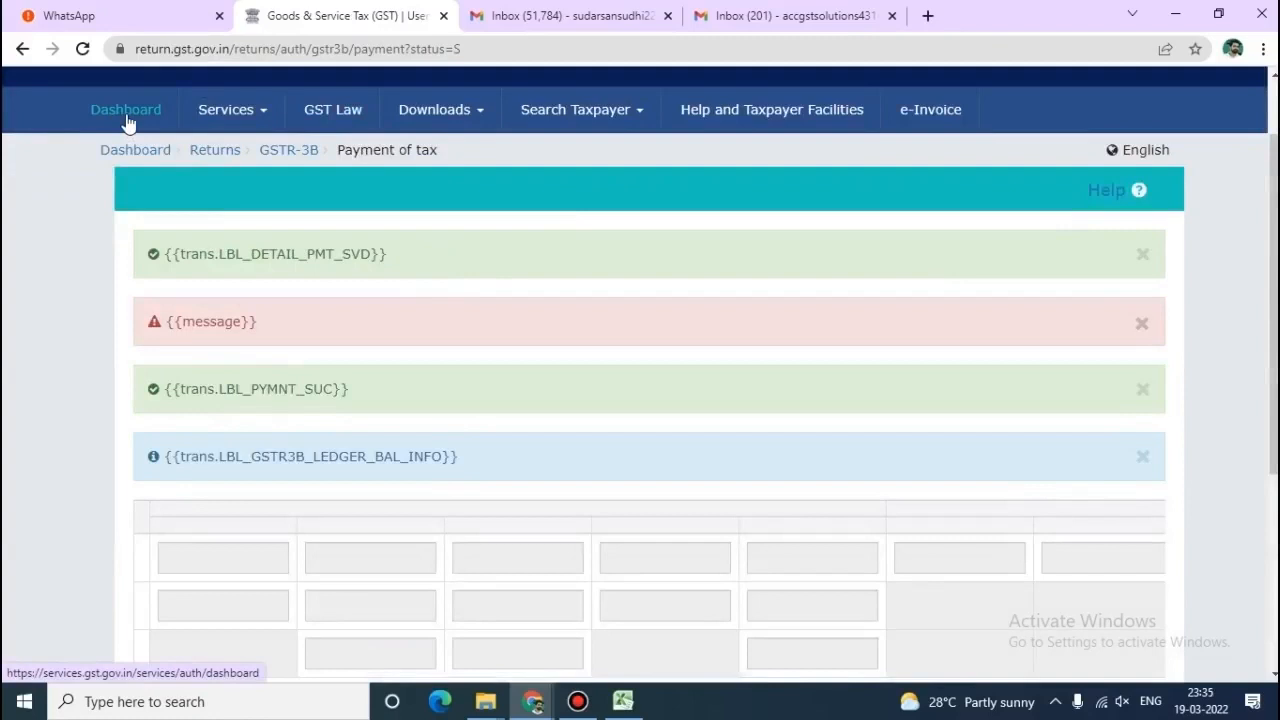
pyautogui.click(127, 121)
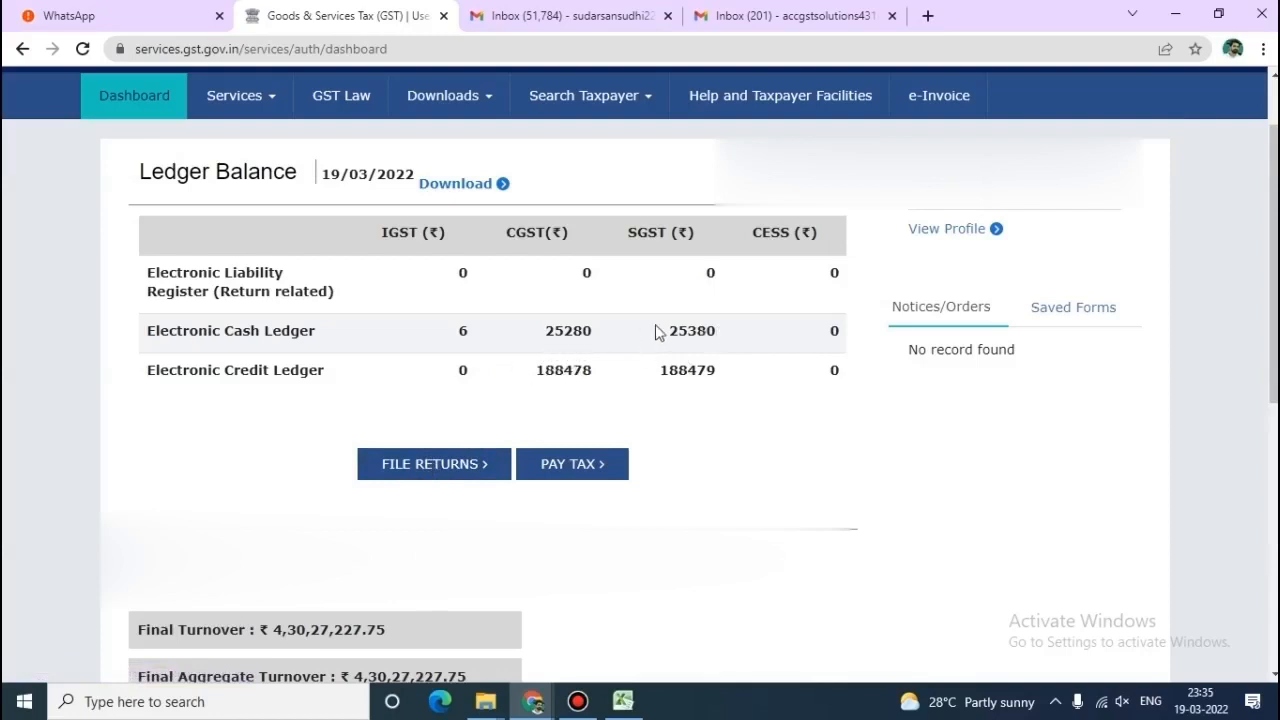
# Search the February 2021-22 returns and prepare the GSTR-3B online.
pyautogui.click(470, 464)
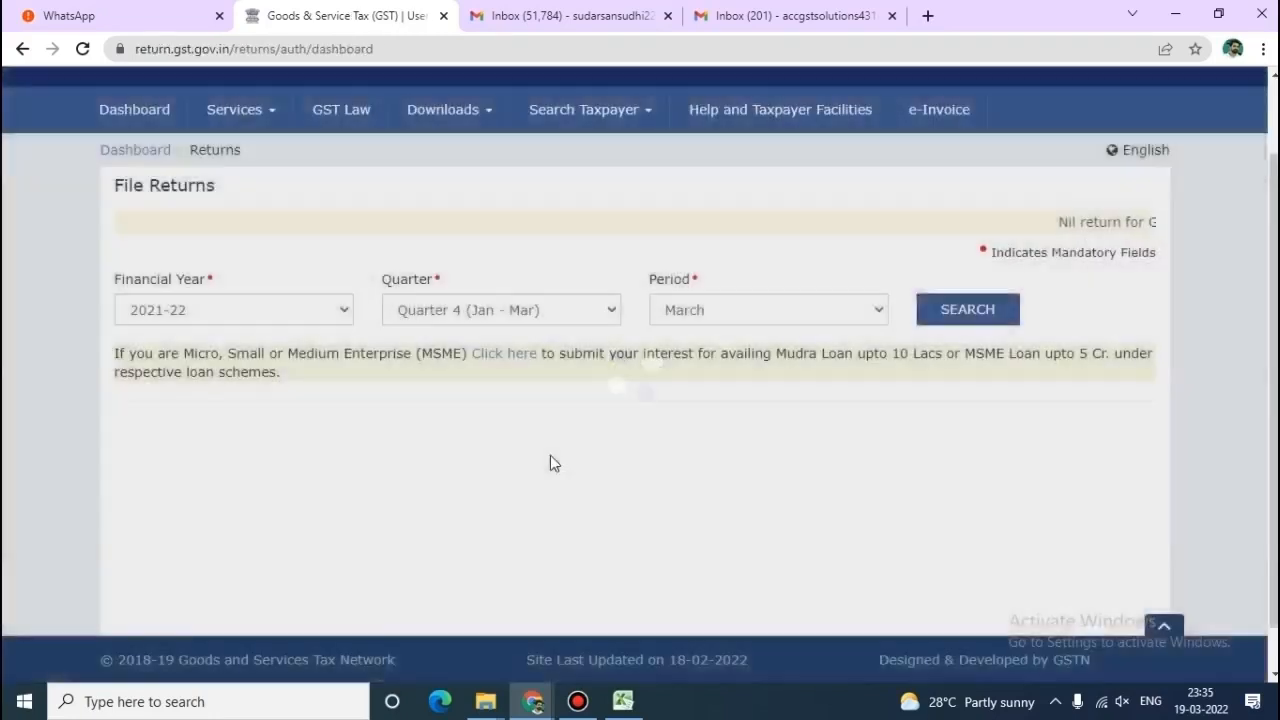
pyautogui.click(837, 312)
pyautogui.click(799, 354)
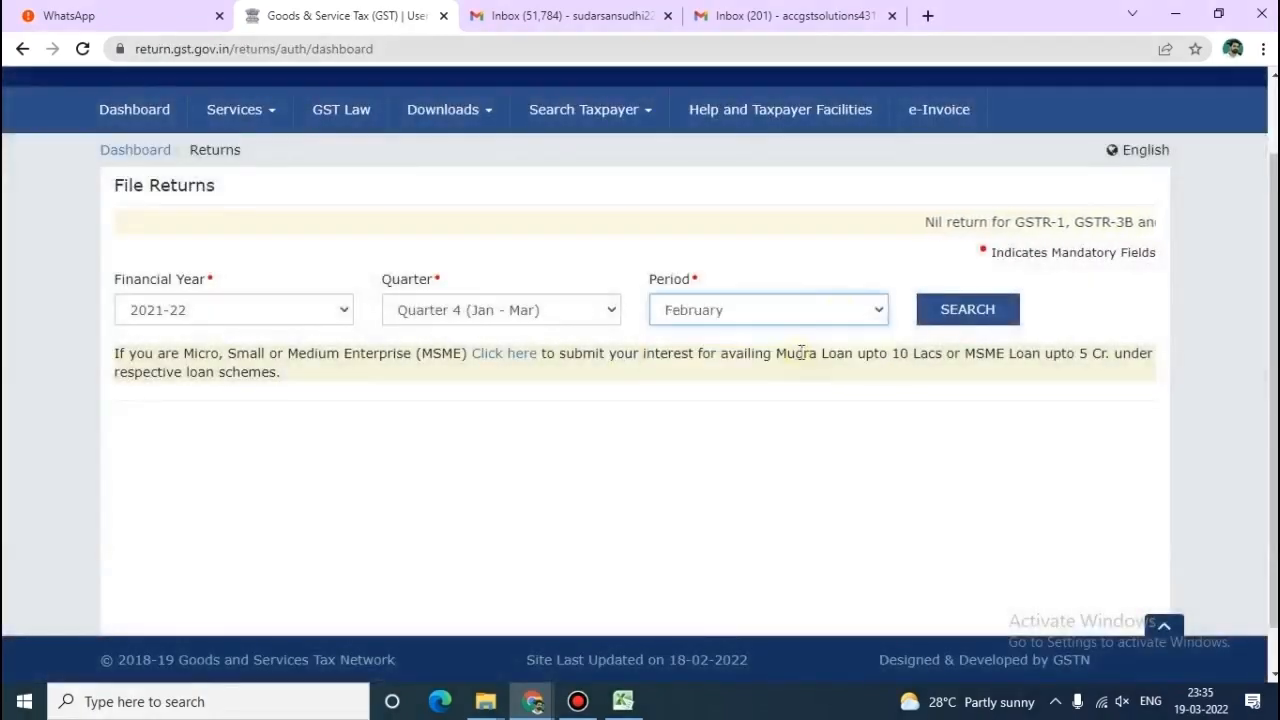
pyautogui.click(967, 310)
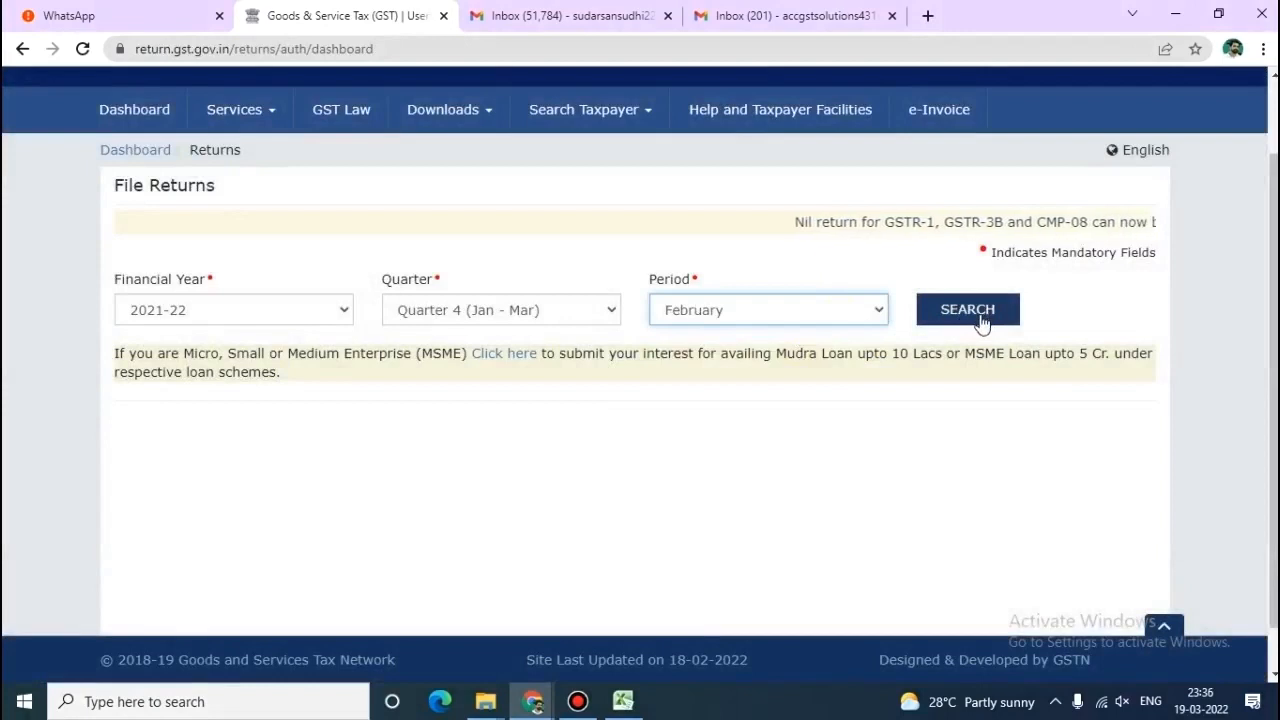
pyautogui.scroll(-5, 587, 439)
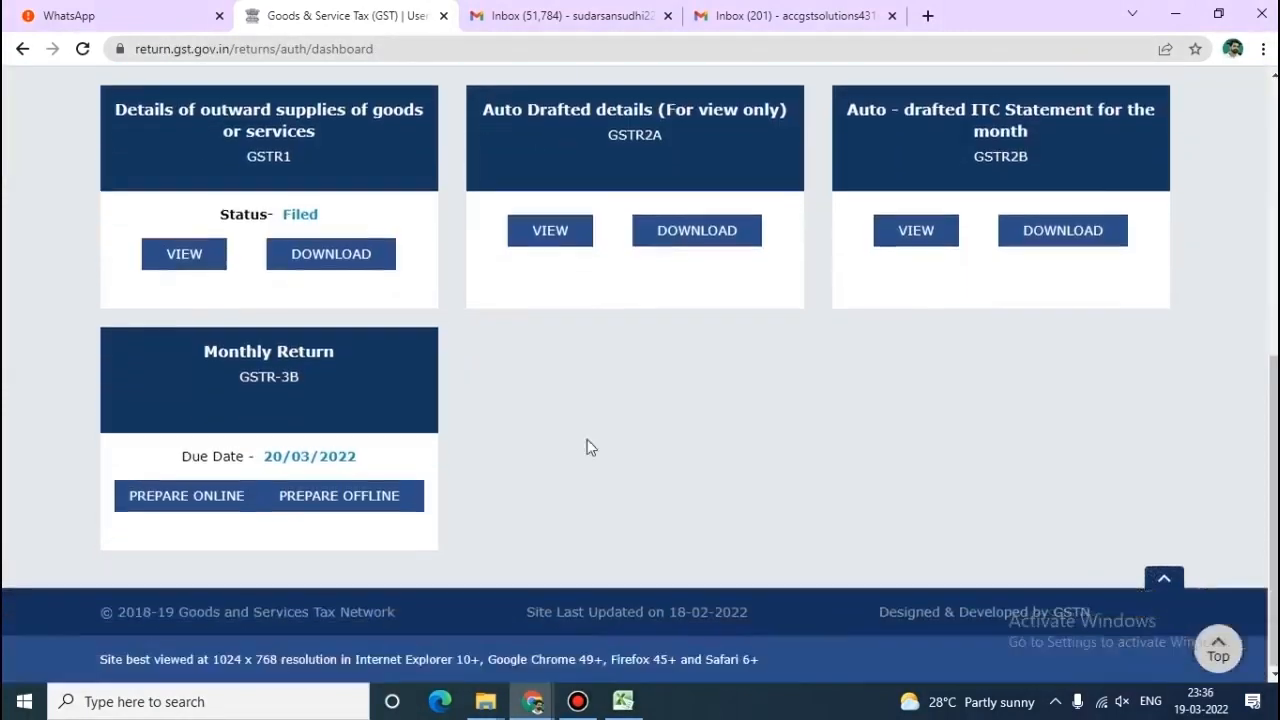
pyautogui.click(225, 506)
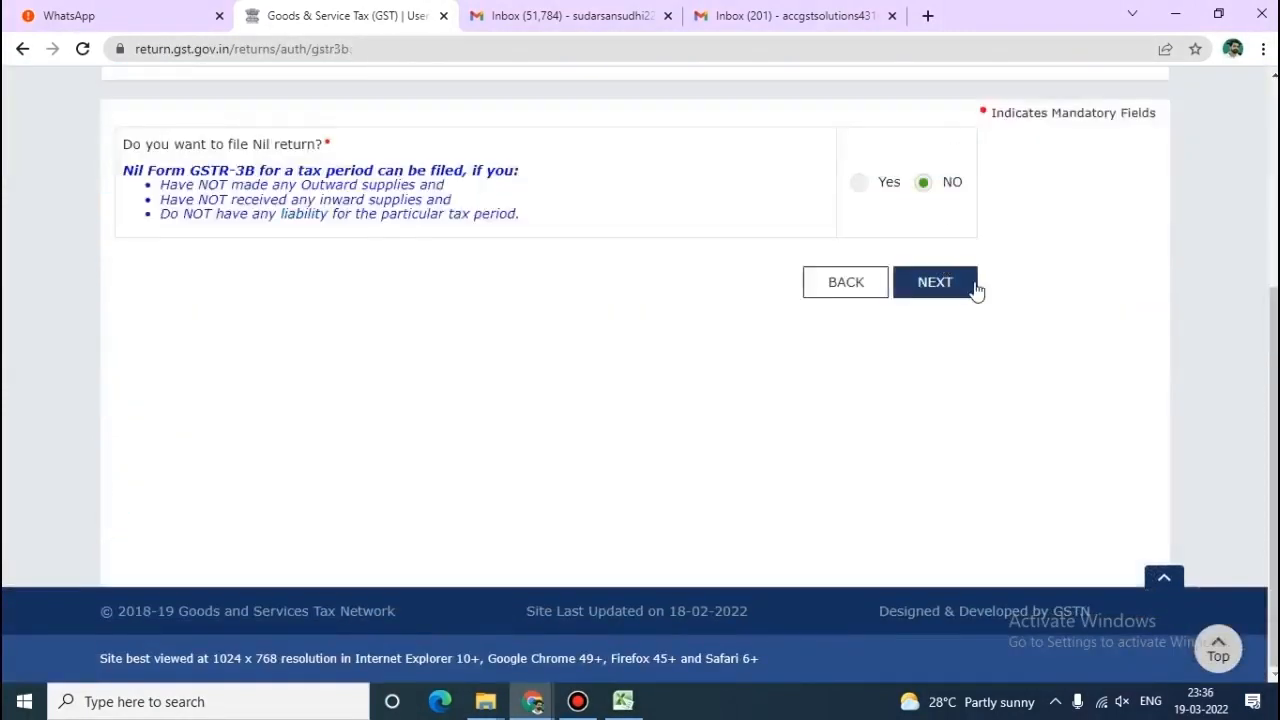
# Skip the nil return, dismiss the system generated summary, and proceed to payment of tax.
pyautogui.click(935, 283)
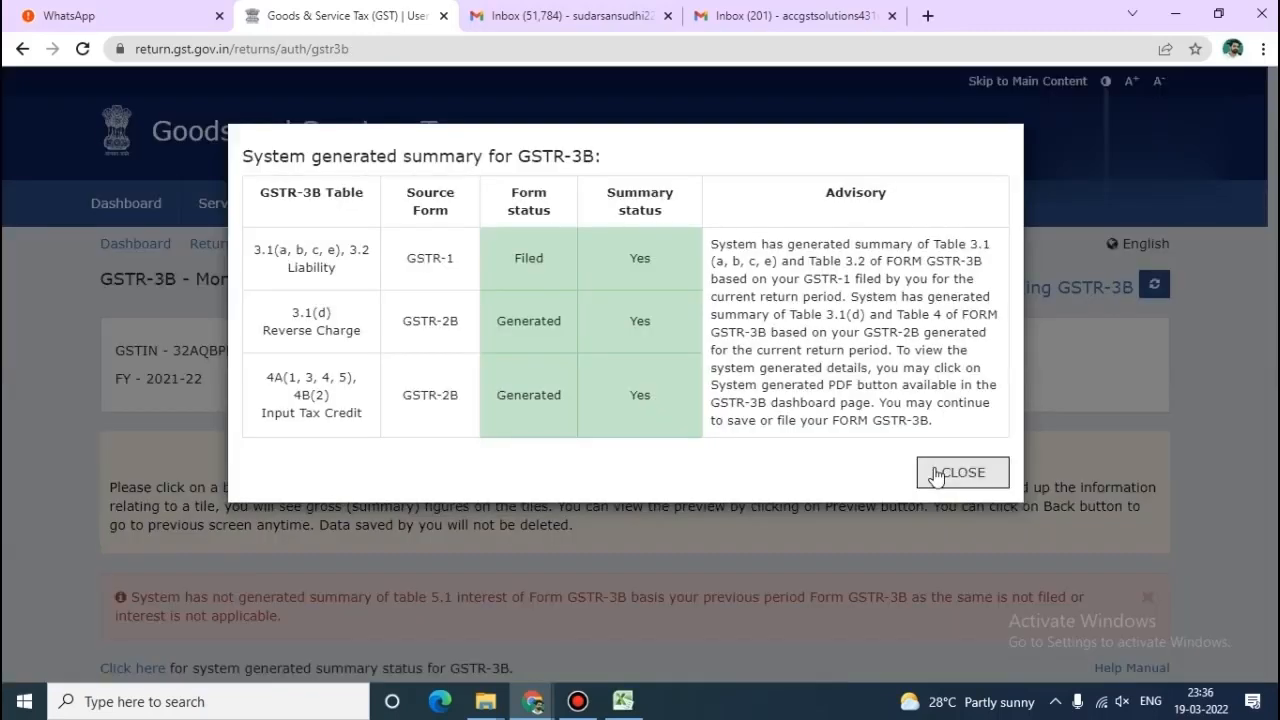
pyautogui.click(935, 473)
pyautogui.scroll(-10, 938, 475)
pyautogui.scroll(-3, 934, 475)
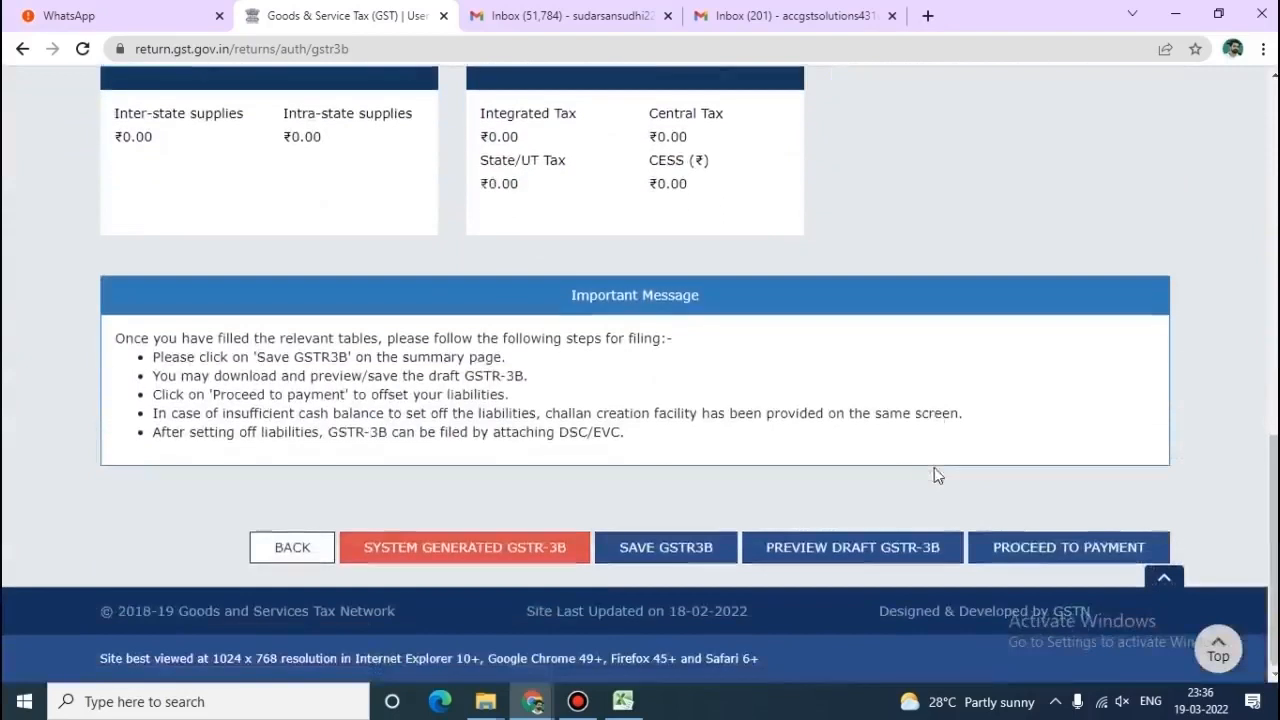
pyautogui.click(1012, 550)
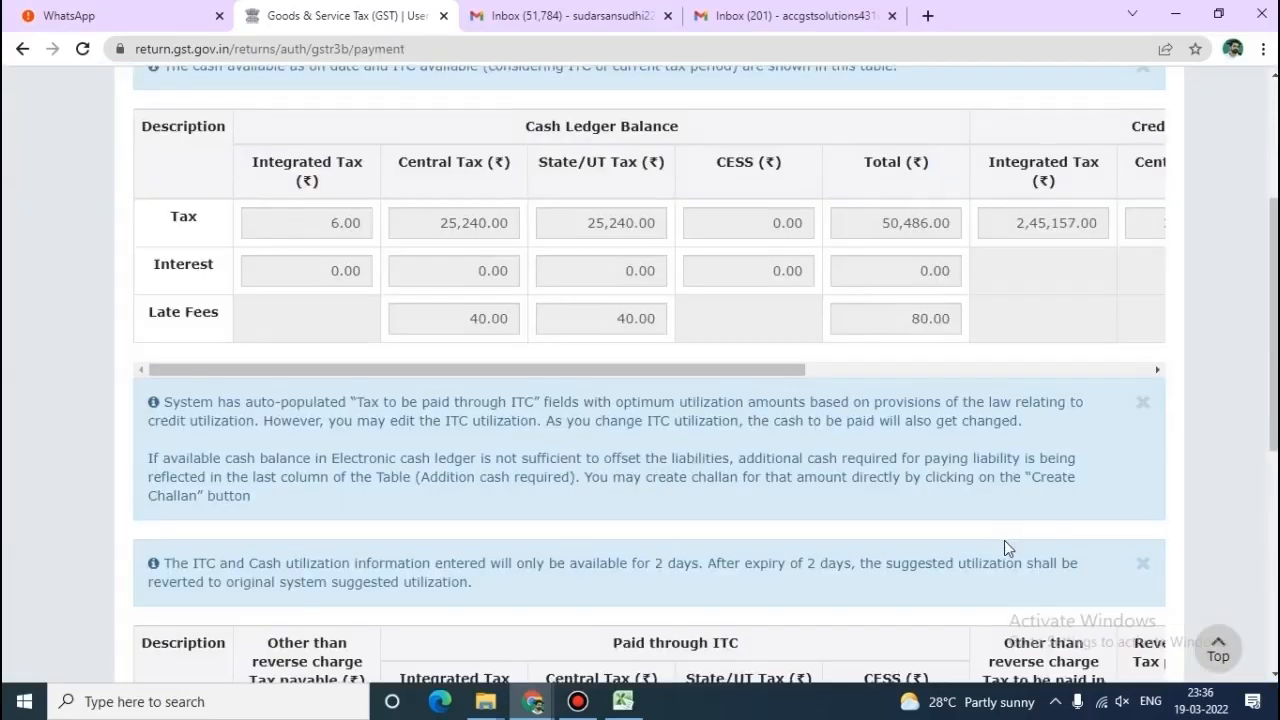
# Post the GSTR-3B liabilities to the cash and credit ledgers and confirm the offset.
pyautogui.scroll(-4, 1004, 540)
pyautogui.scroll(-2, 1004, 546)
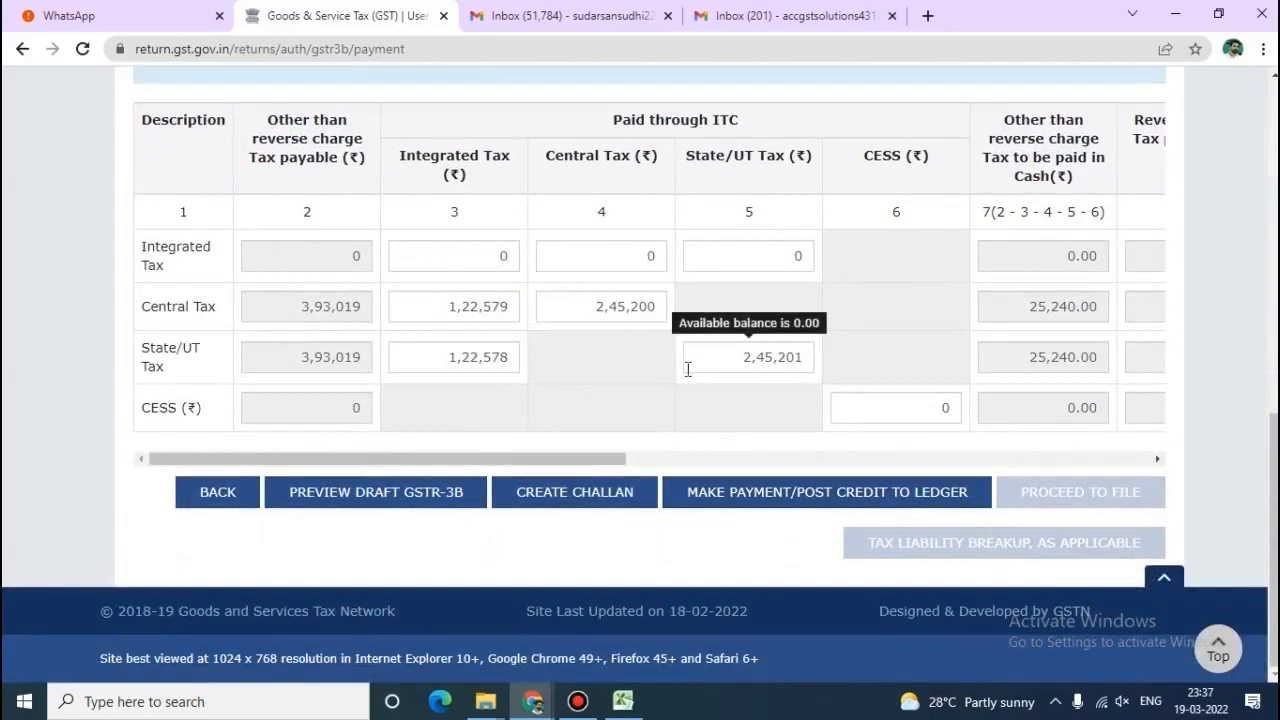
pyautogui.click(782, 500)
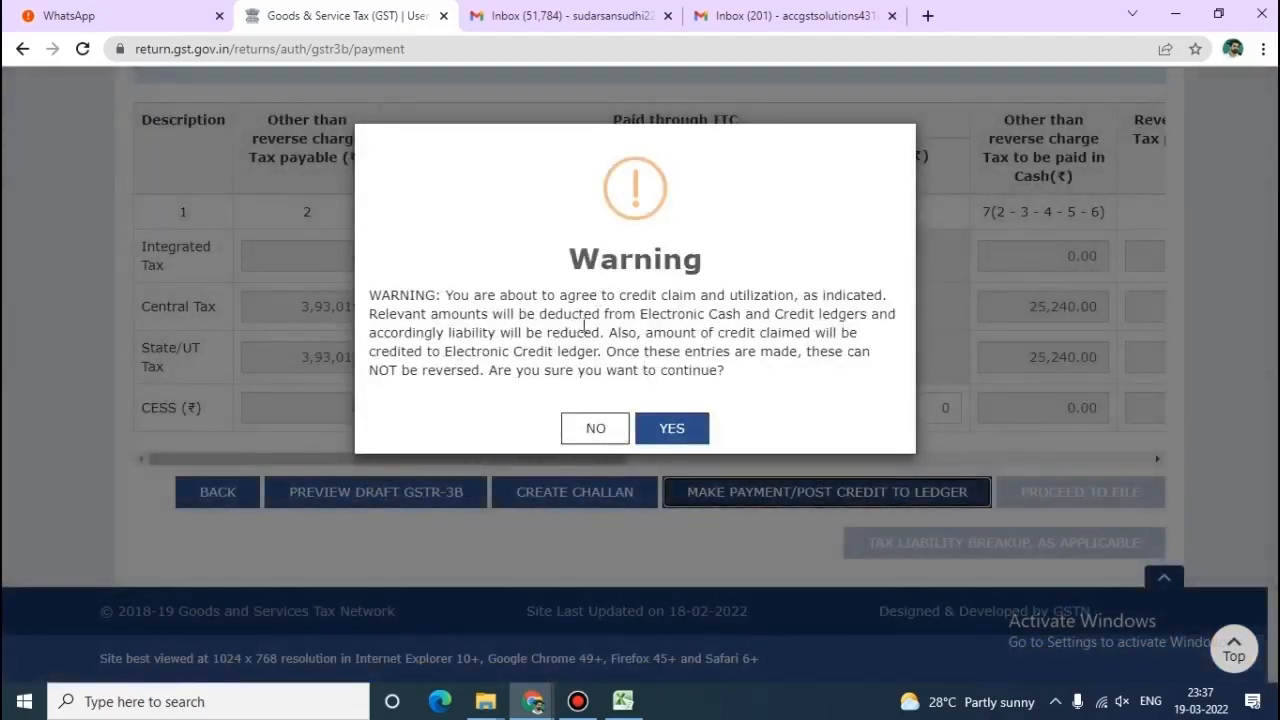
pyautogui.click(672, 429)
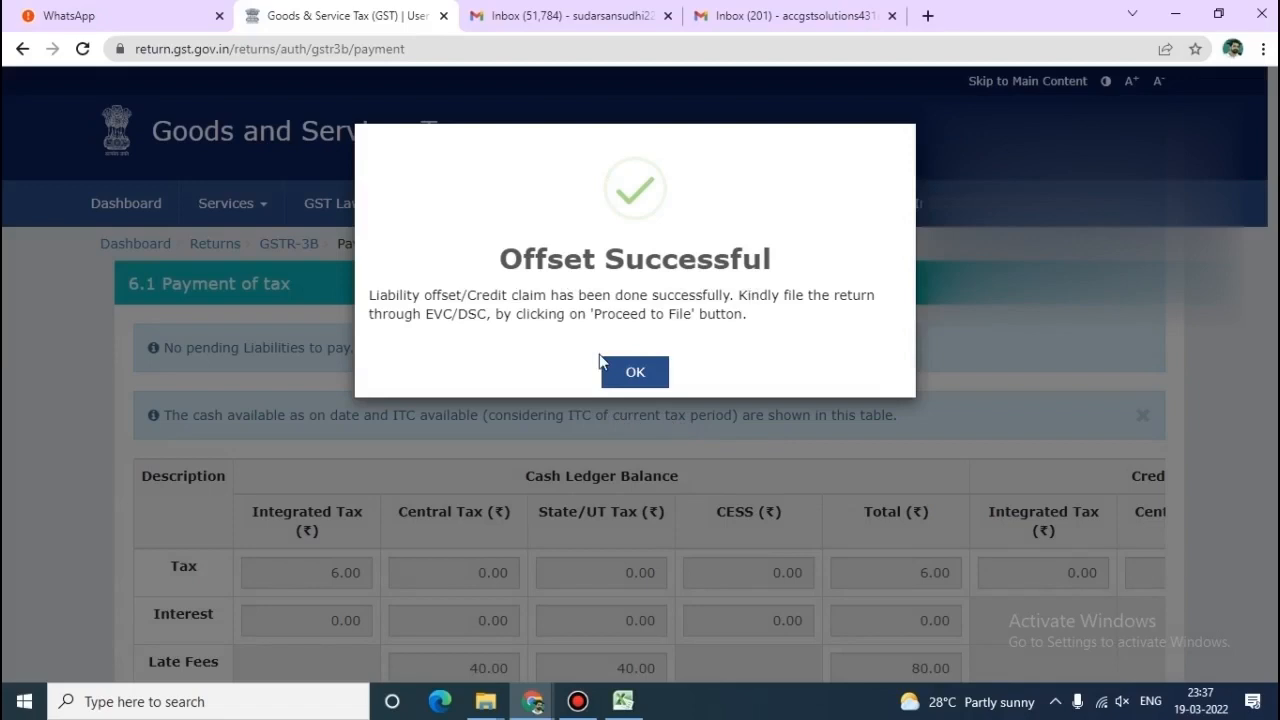
# Acknowledge the offset, affirm the declaration, pick the authorised signatory, and file GSTR-3B with EVC.
pyautogui.click(634, 372)
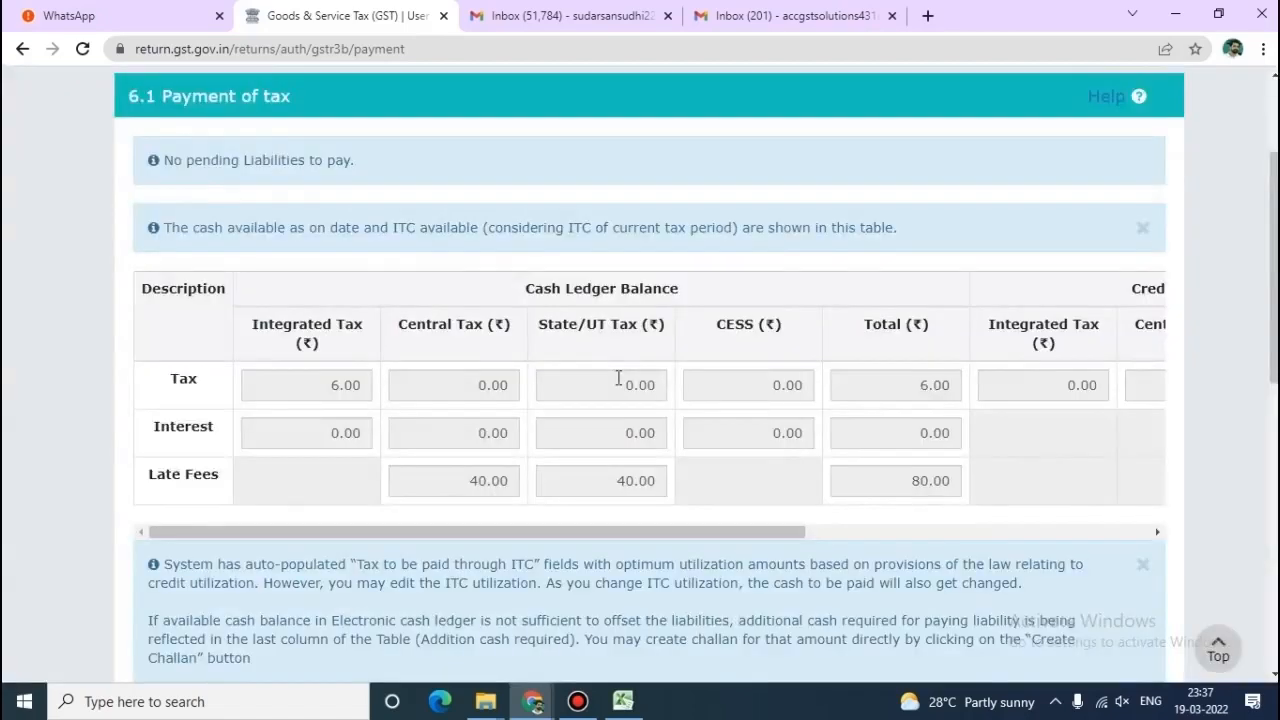
pyautogui.scroll(-10, 618, 377)
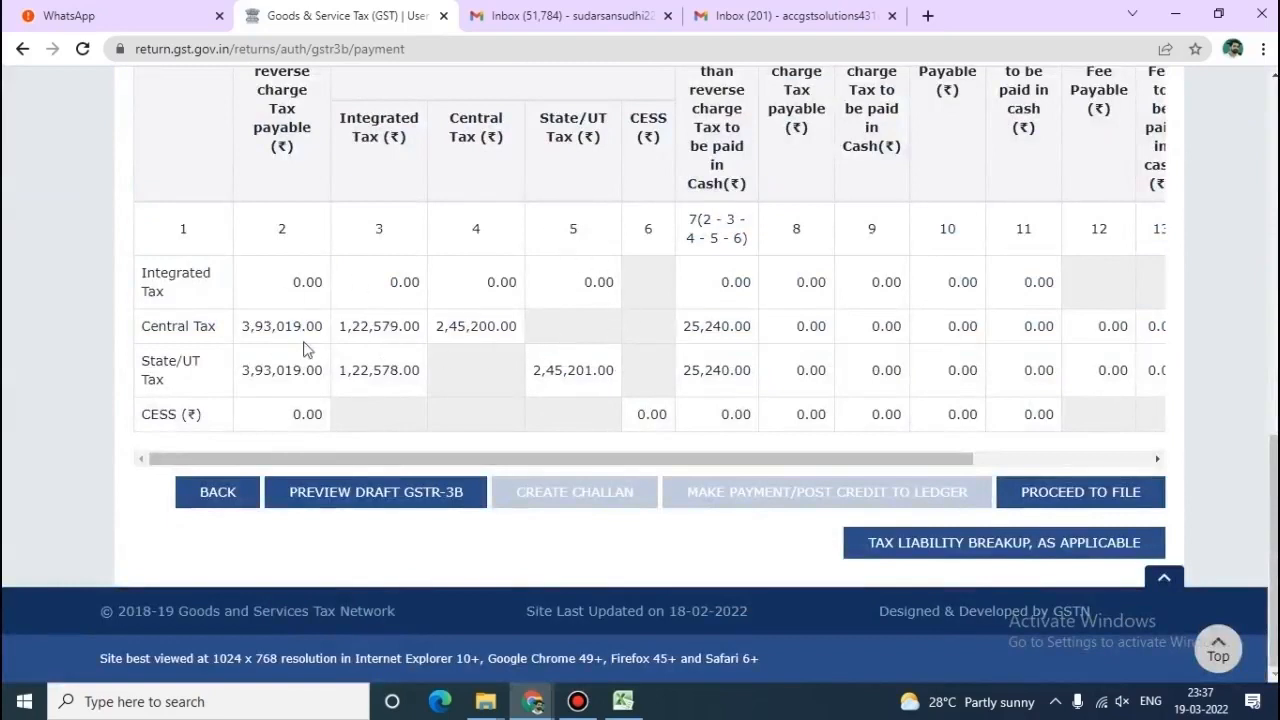
pyautogui.click(1075, 510)
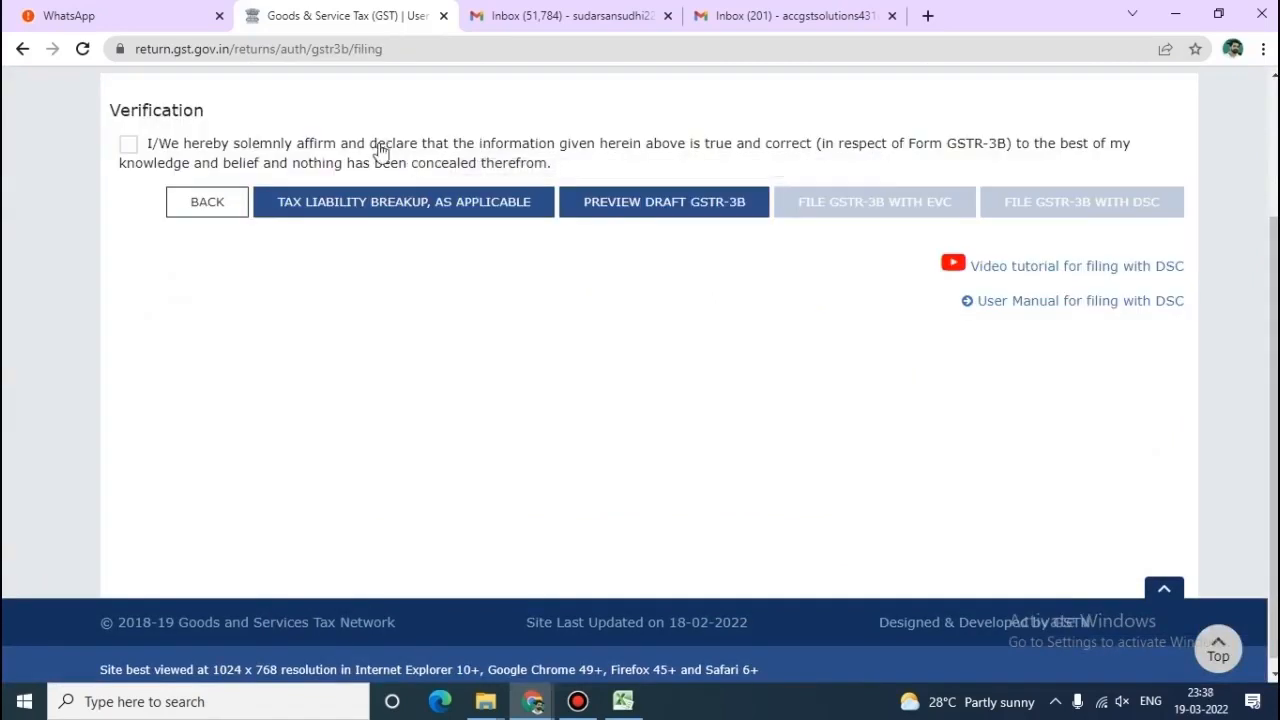
pyautogui.click(130, 146)
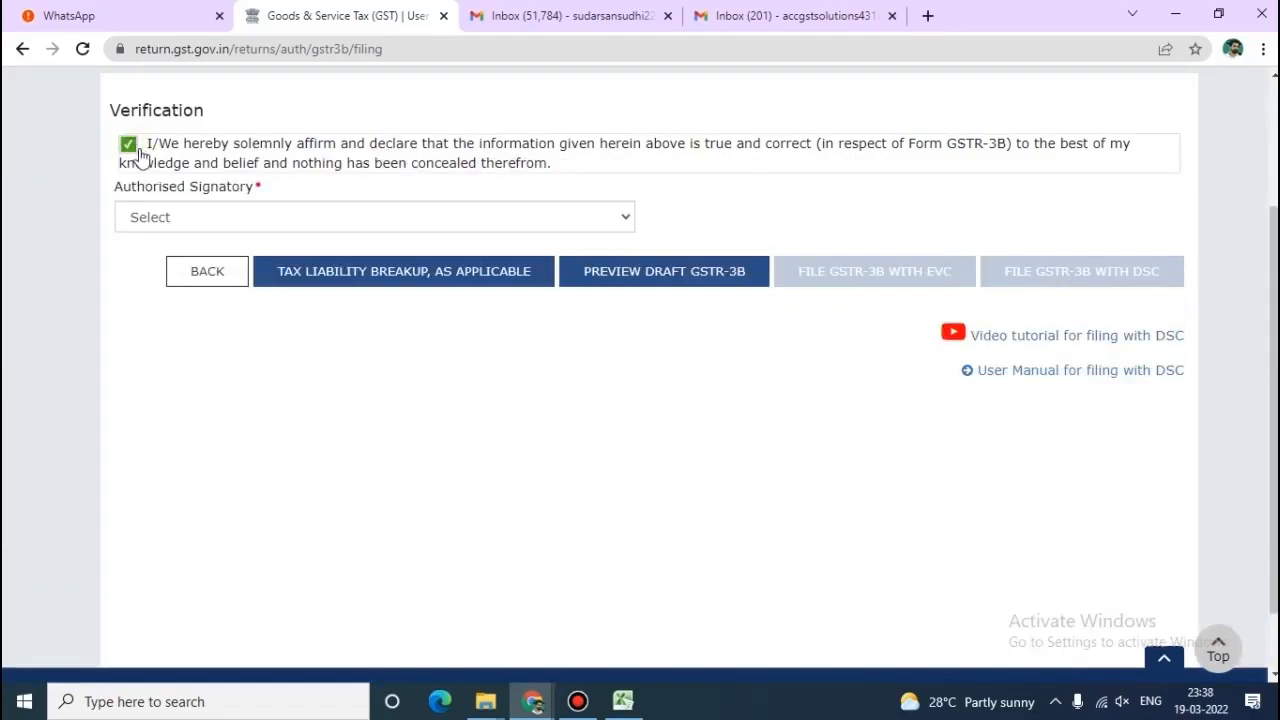
pyautogui.click(432, 217)
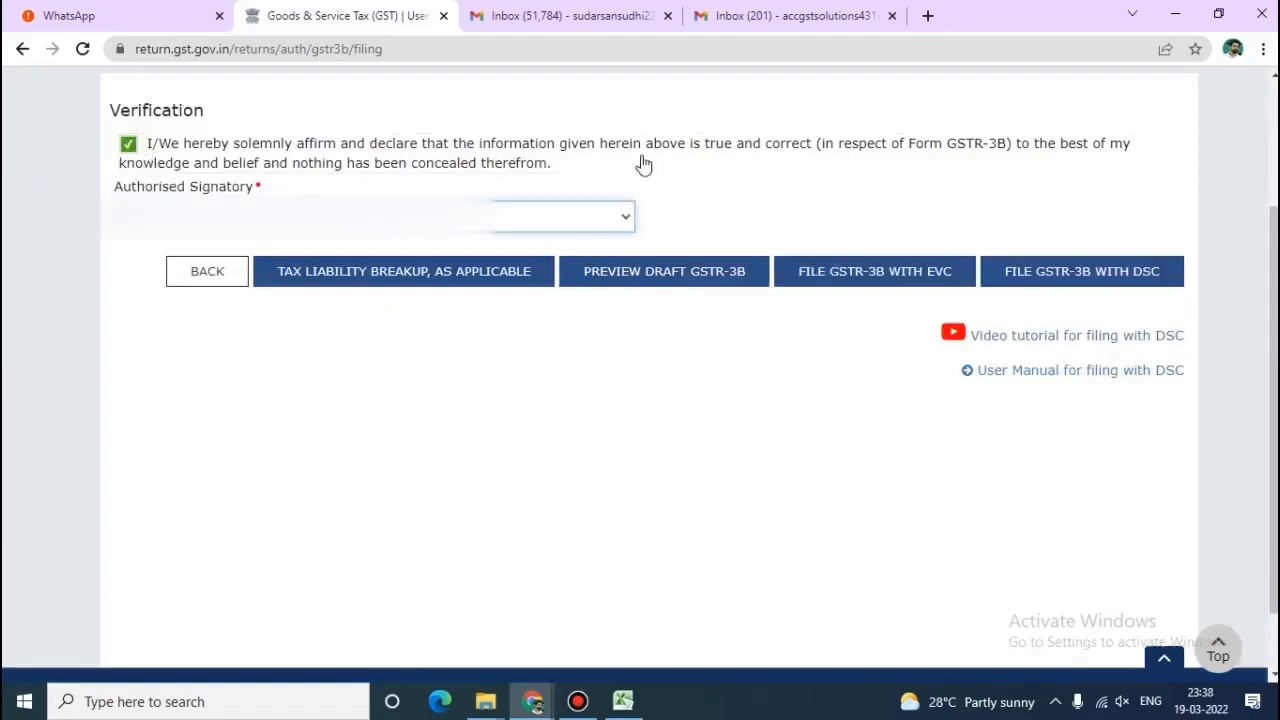
pyautogui.click(869, 289)
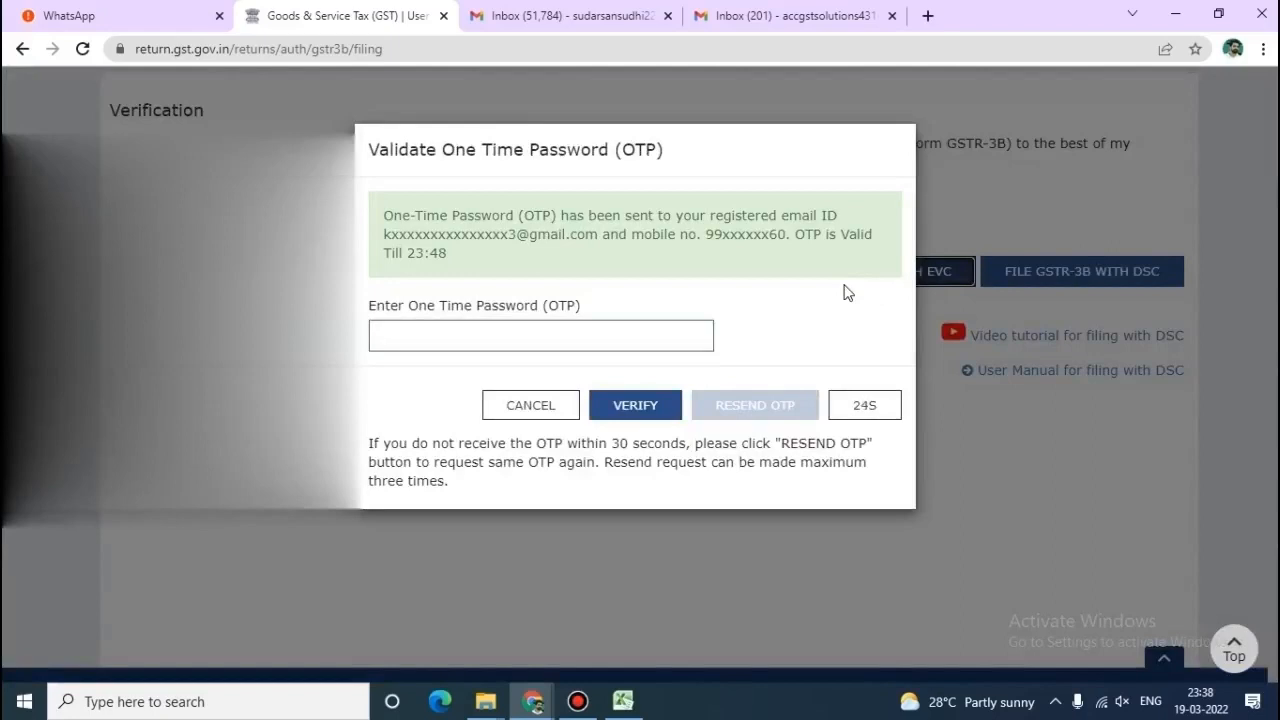
# Enter the received OTP and verify it to file the February GSTR-3B return.
pyautogui.click(503, 335)
pyautogui.write('••••••')
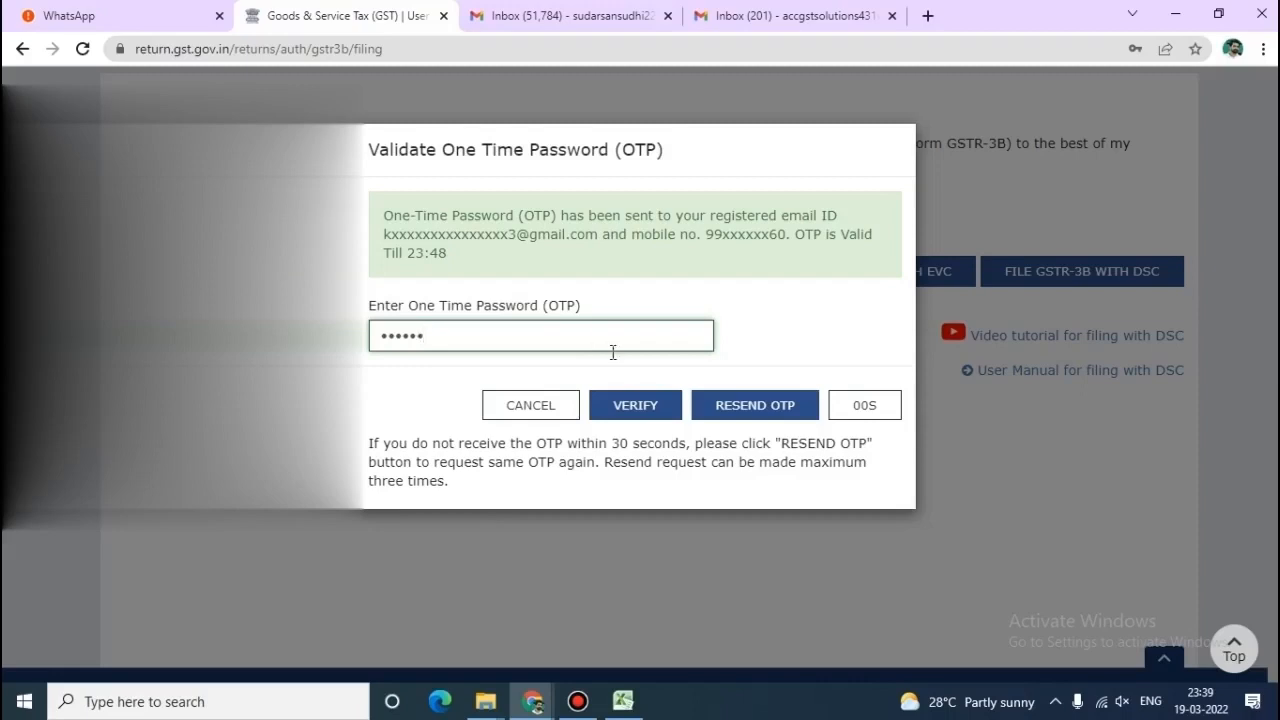
pyautogui.click(636, 405)
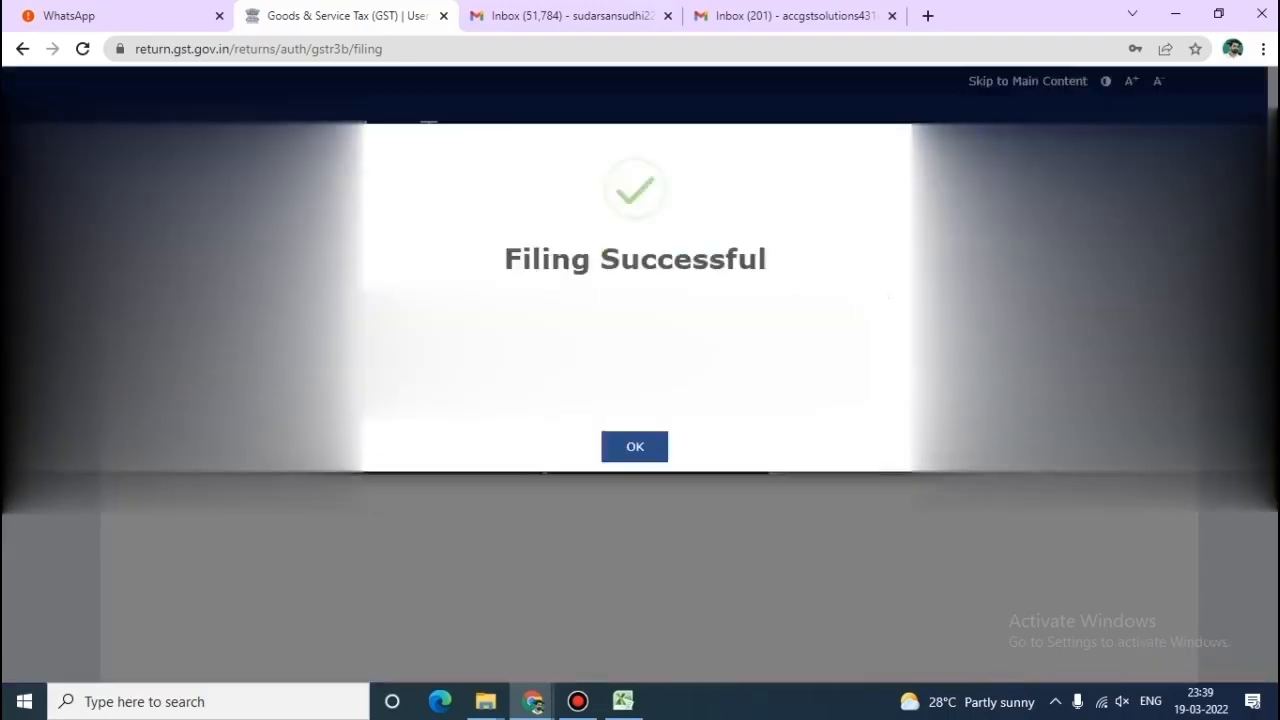